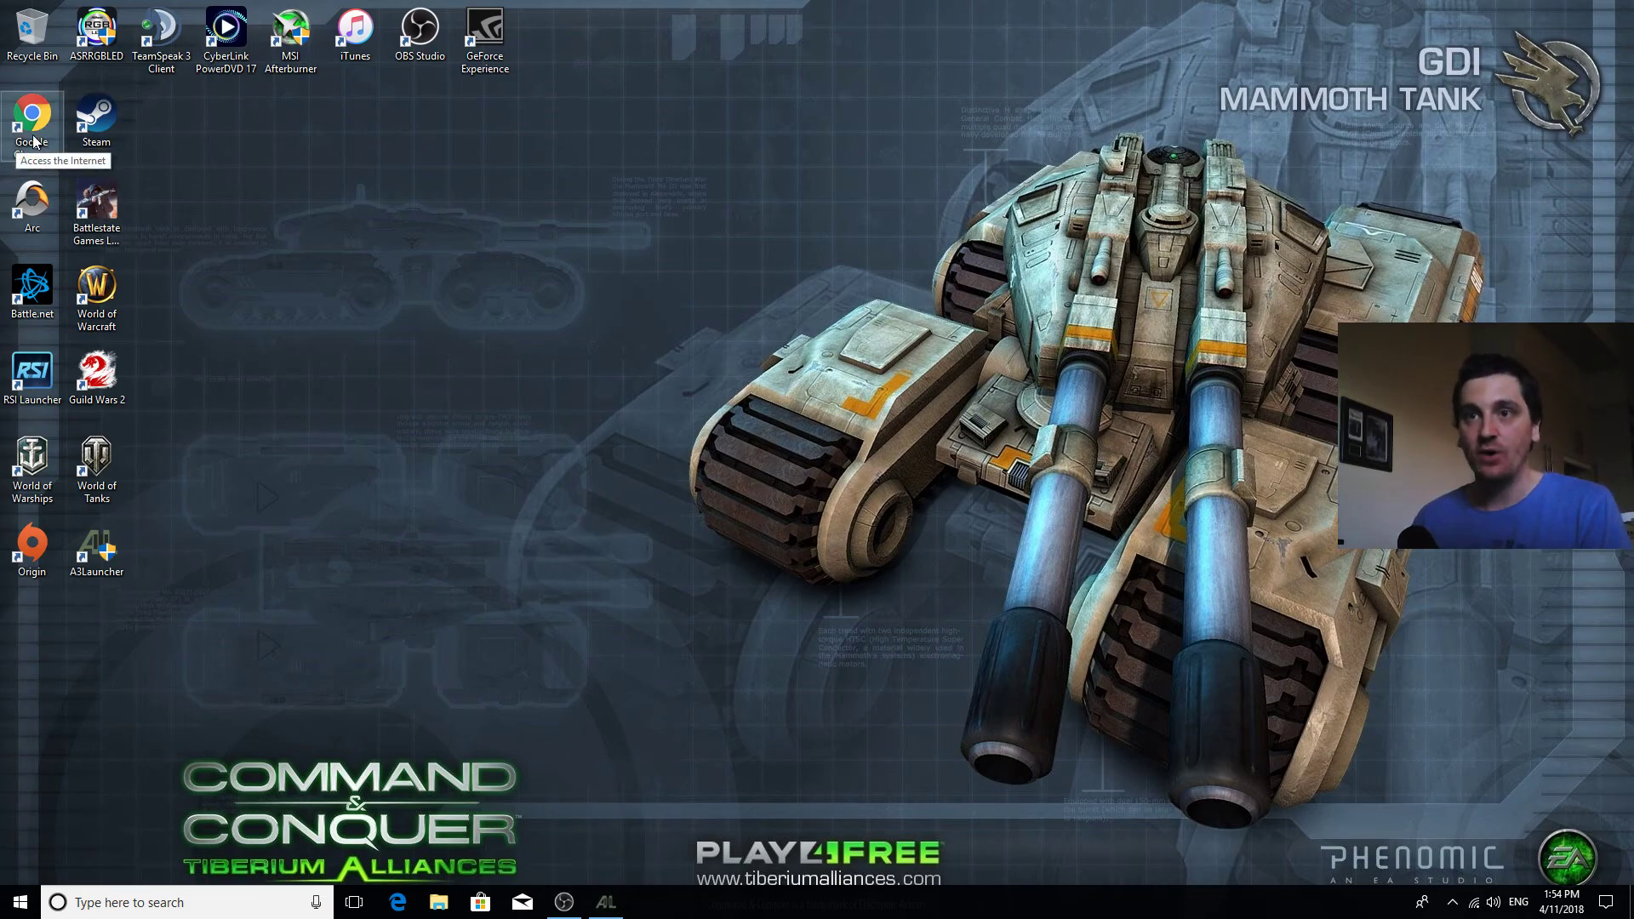
# Step: Launch Google Chrome from its desktop shortcut
pyautogui.doubleClick(32, 119)
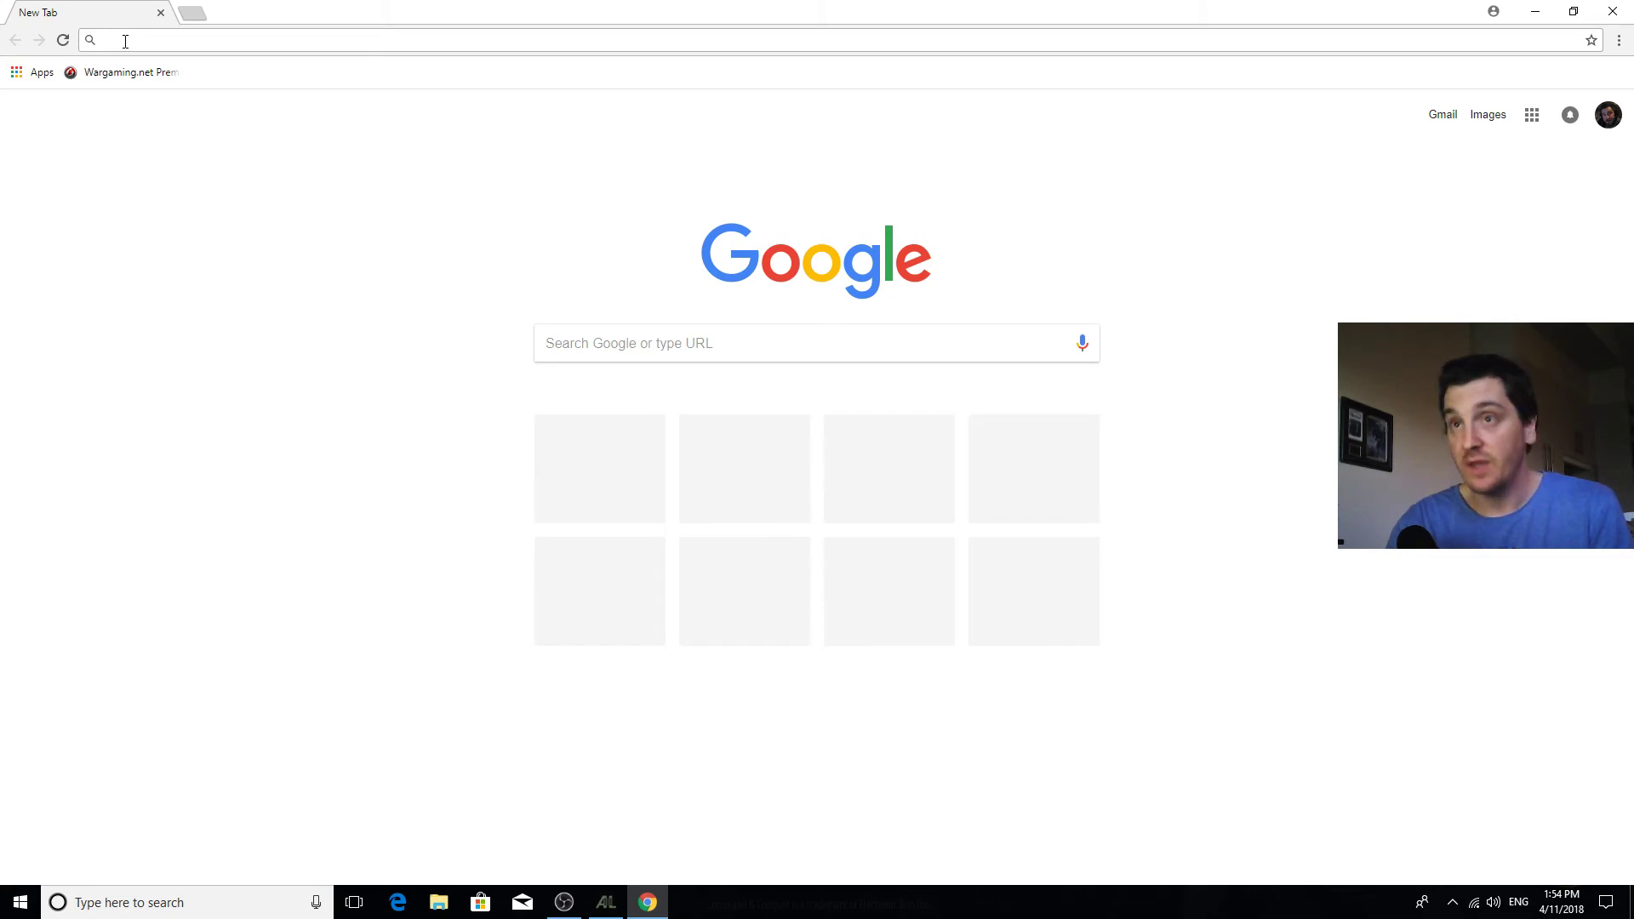
# Step: Search Google for a3launcher, visit the official a3launcher.com site, then close Chrome
pyautogui.write('a')
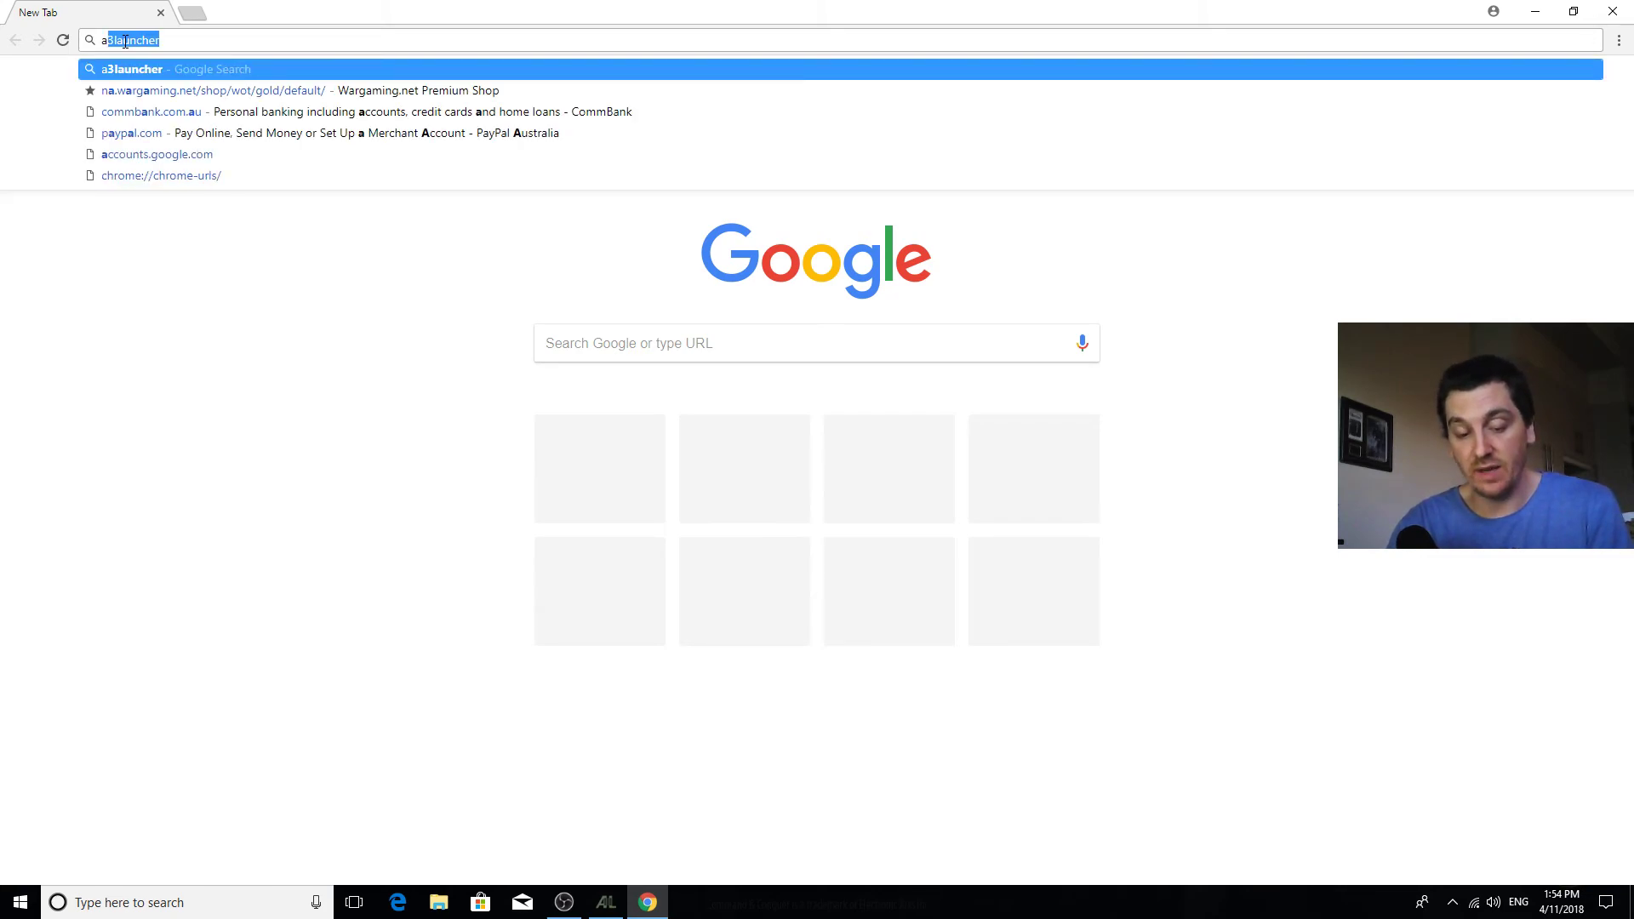
pyautogui.write('3l')
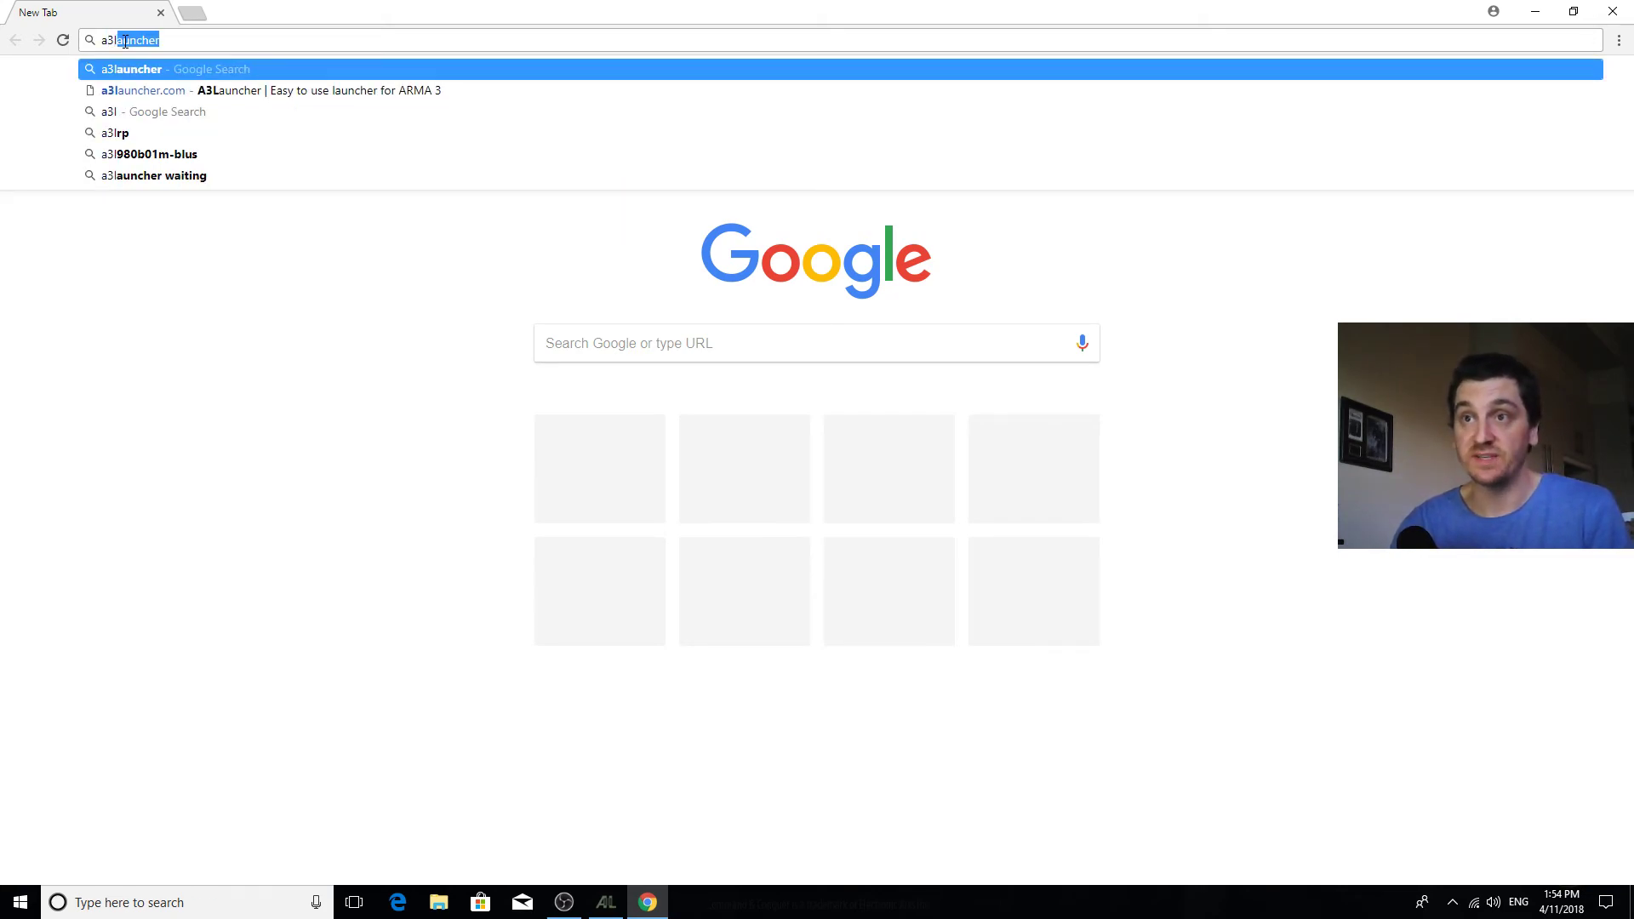
pyautogui.press('BackSpace')
pyautogui.press('Down')
pyautogui.press('Down')
pyautogui.press('Return')
pyautogui.click(310, 214)
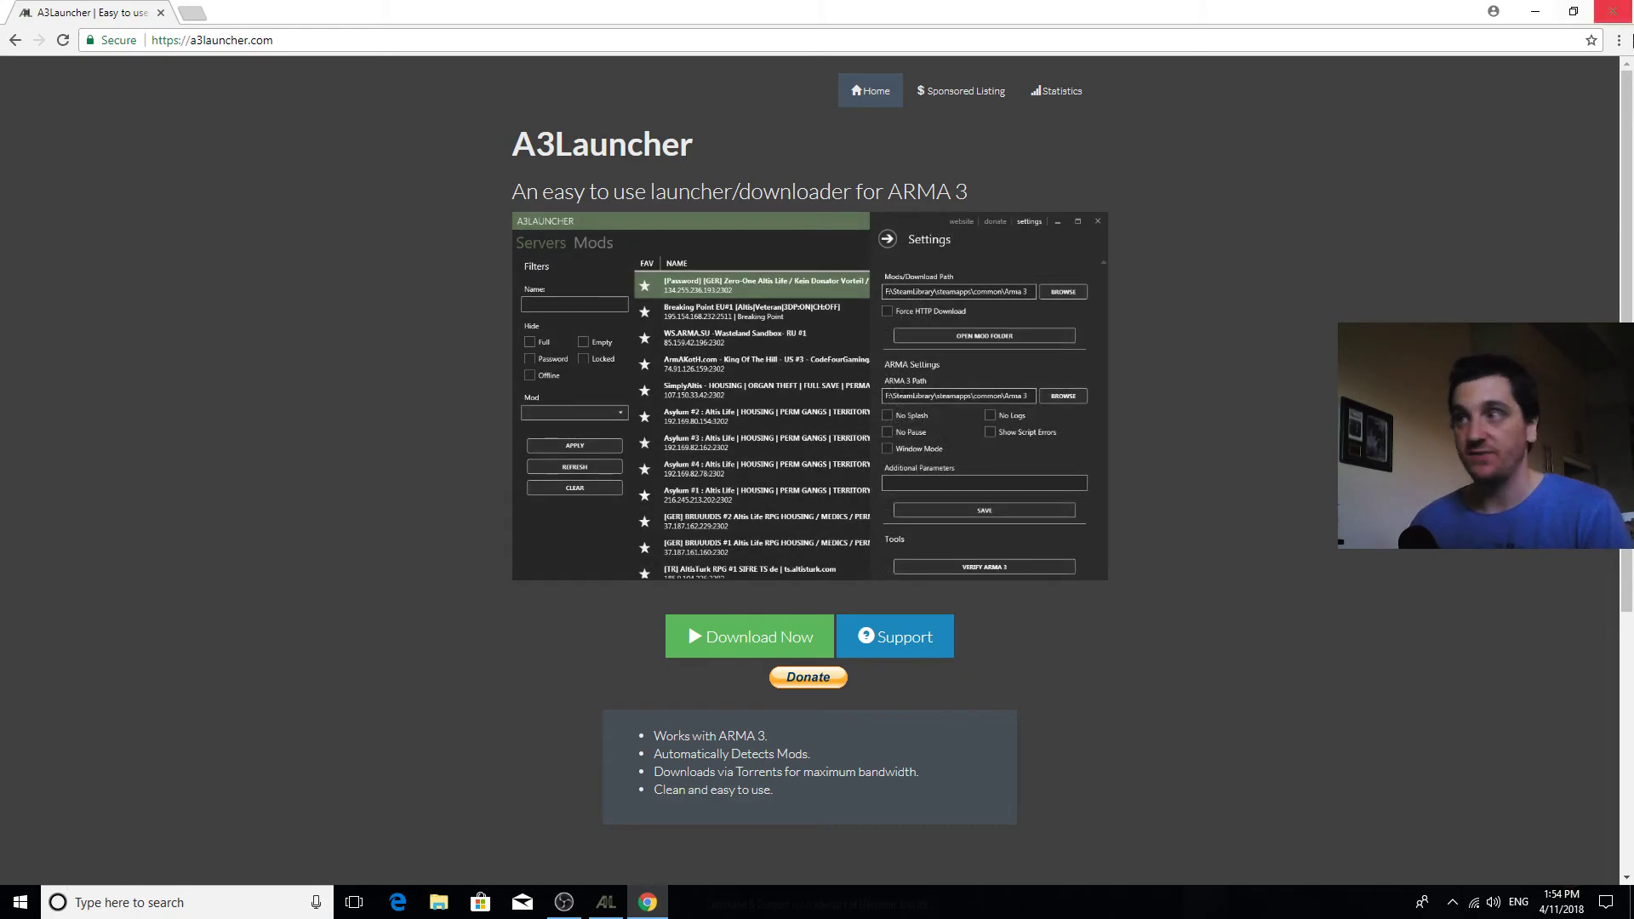
pyautogui.click(1614, 12)
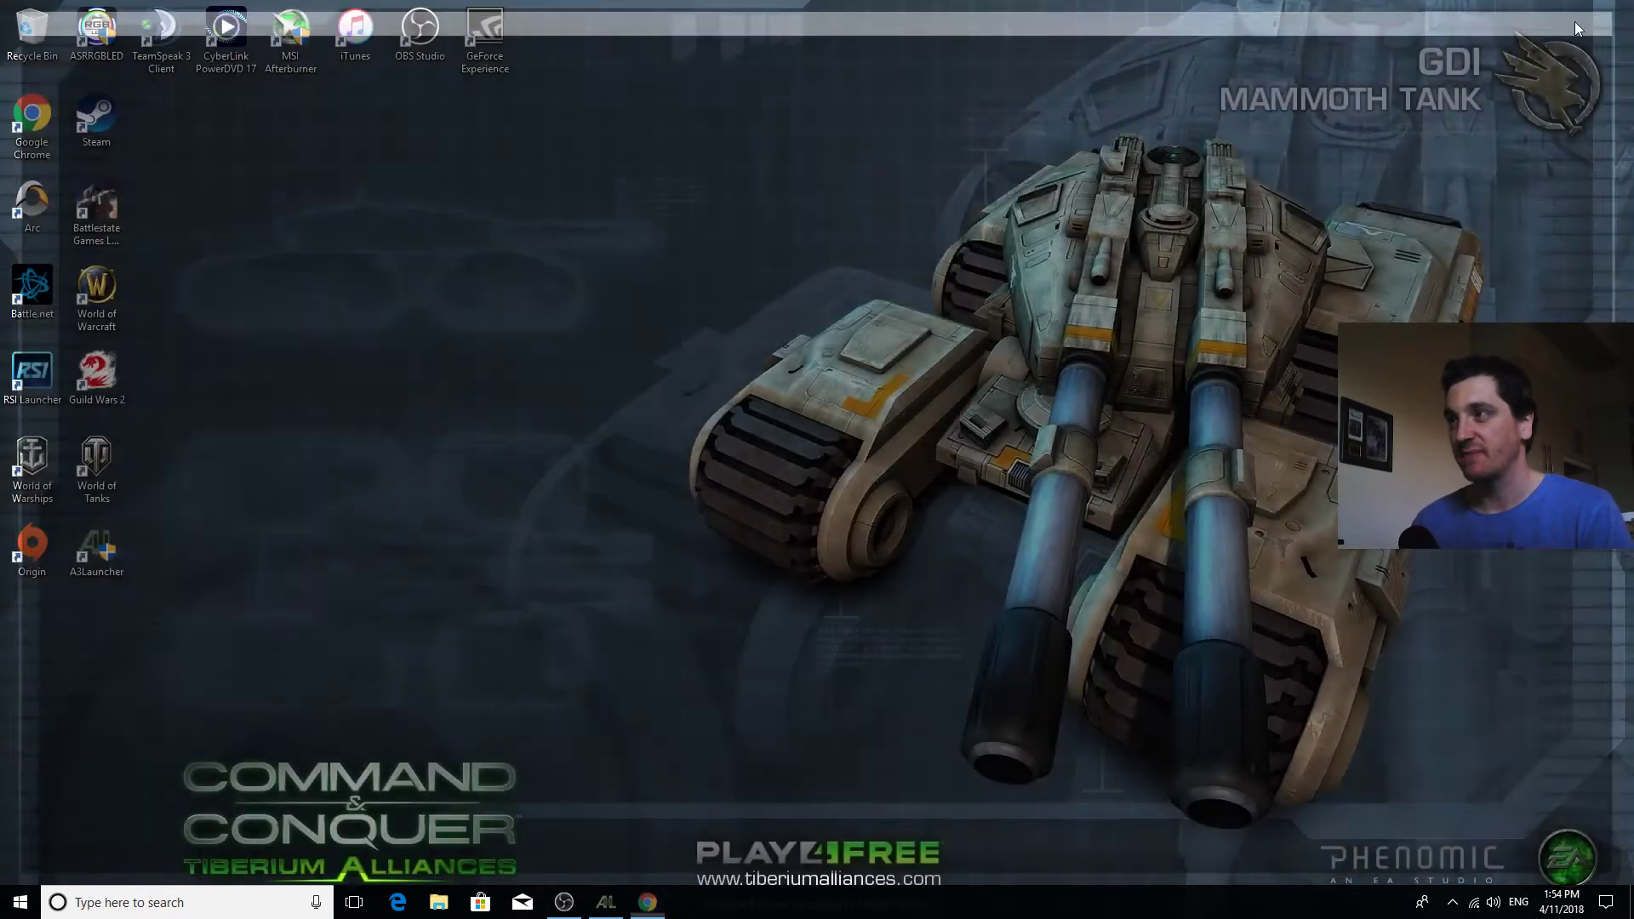
# Step: Run the setup_a3launcher installer from Downloads as administrator
pyautogui.click(438, 902)
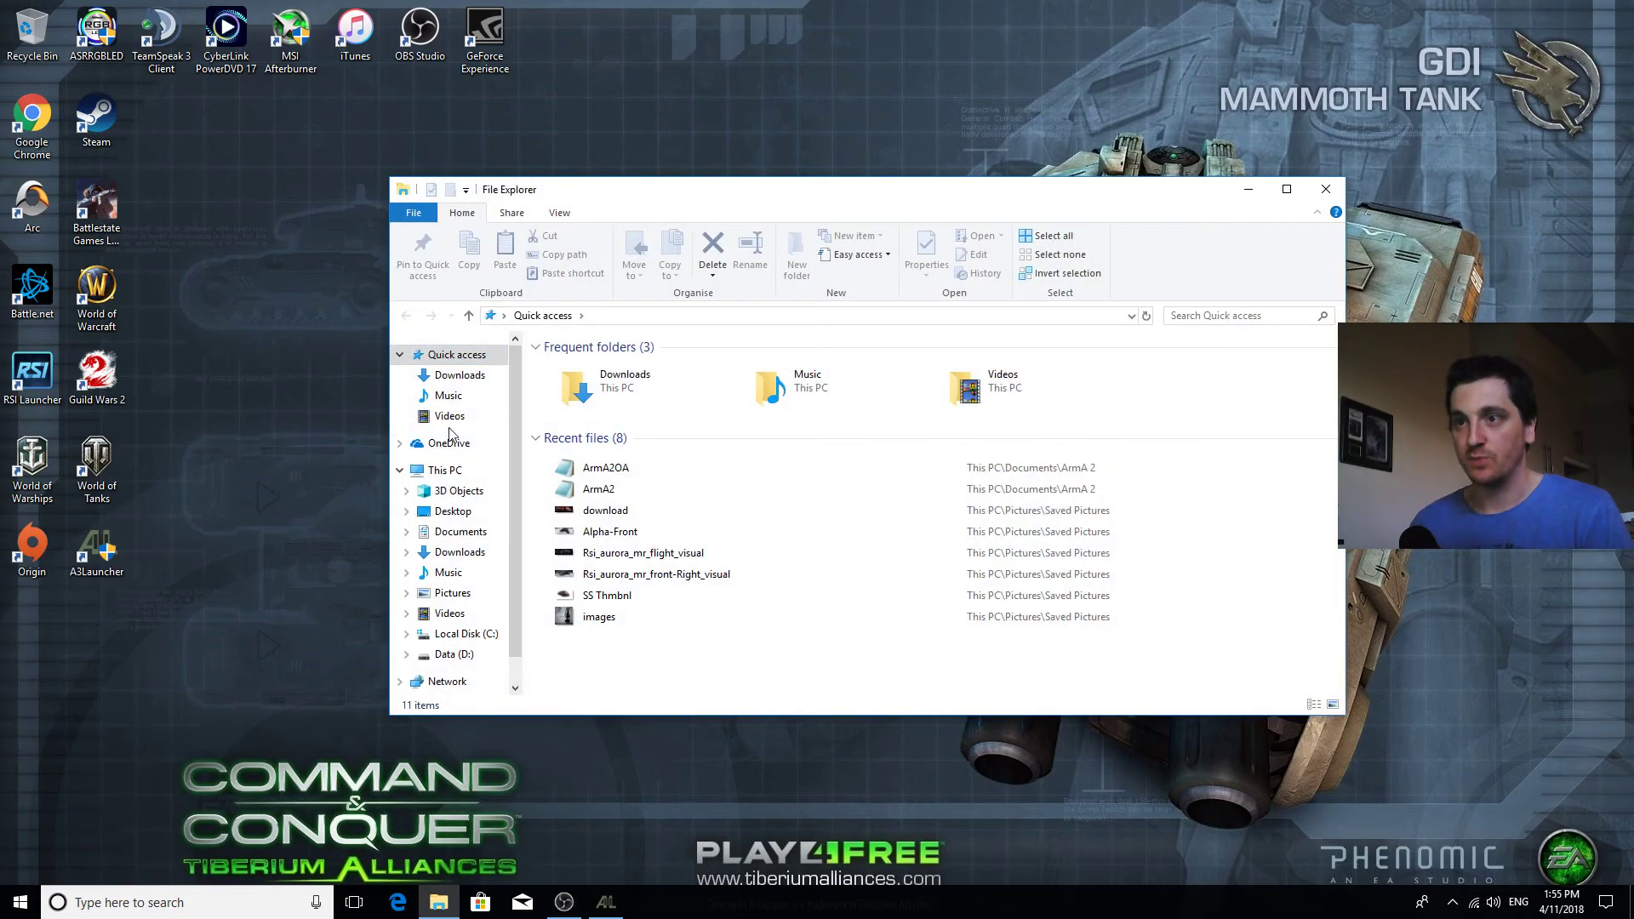
pyautogui.click(457, 377)
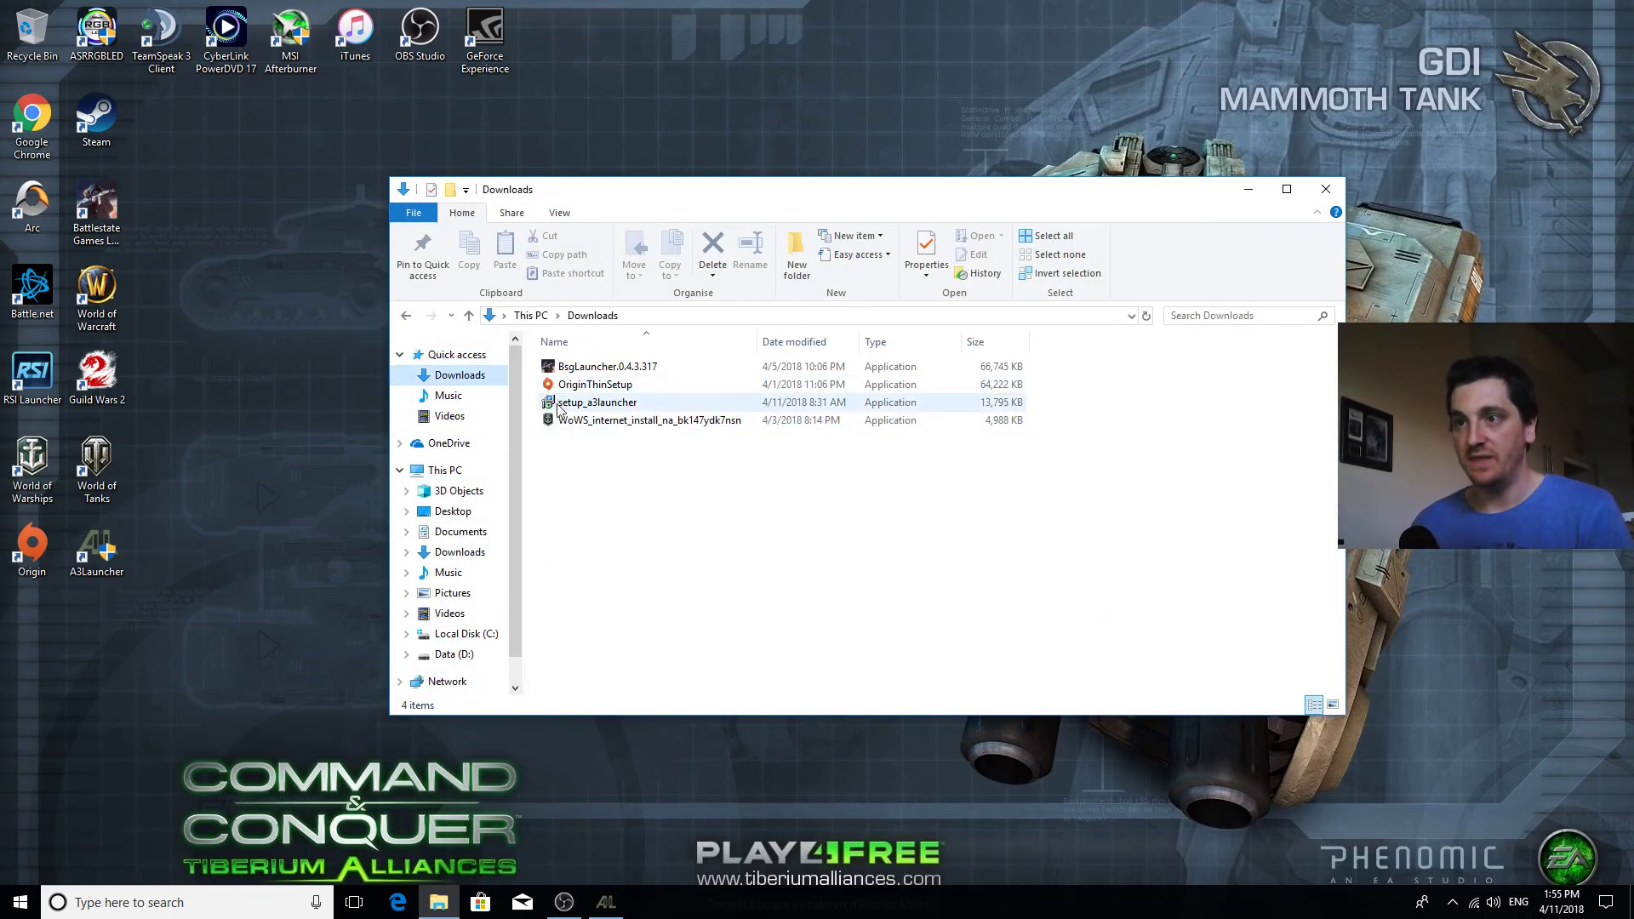
pyautogui.click(598, 406)
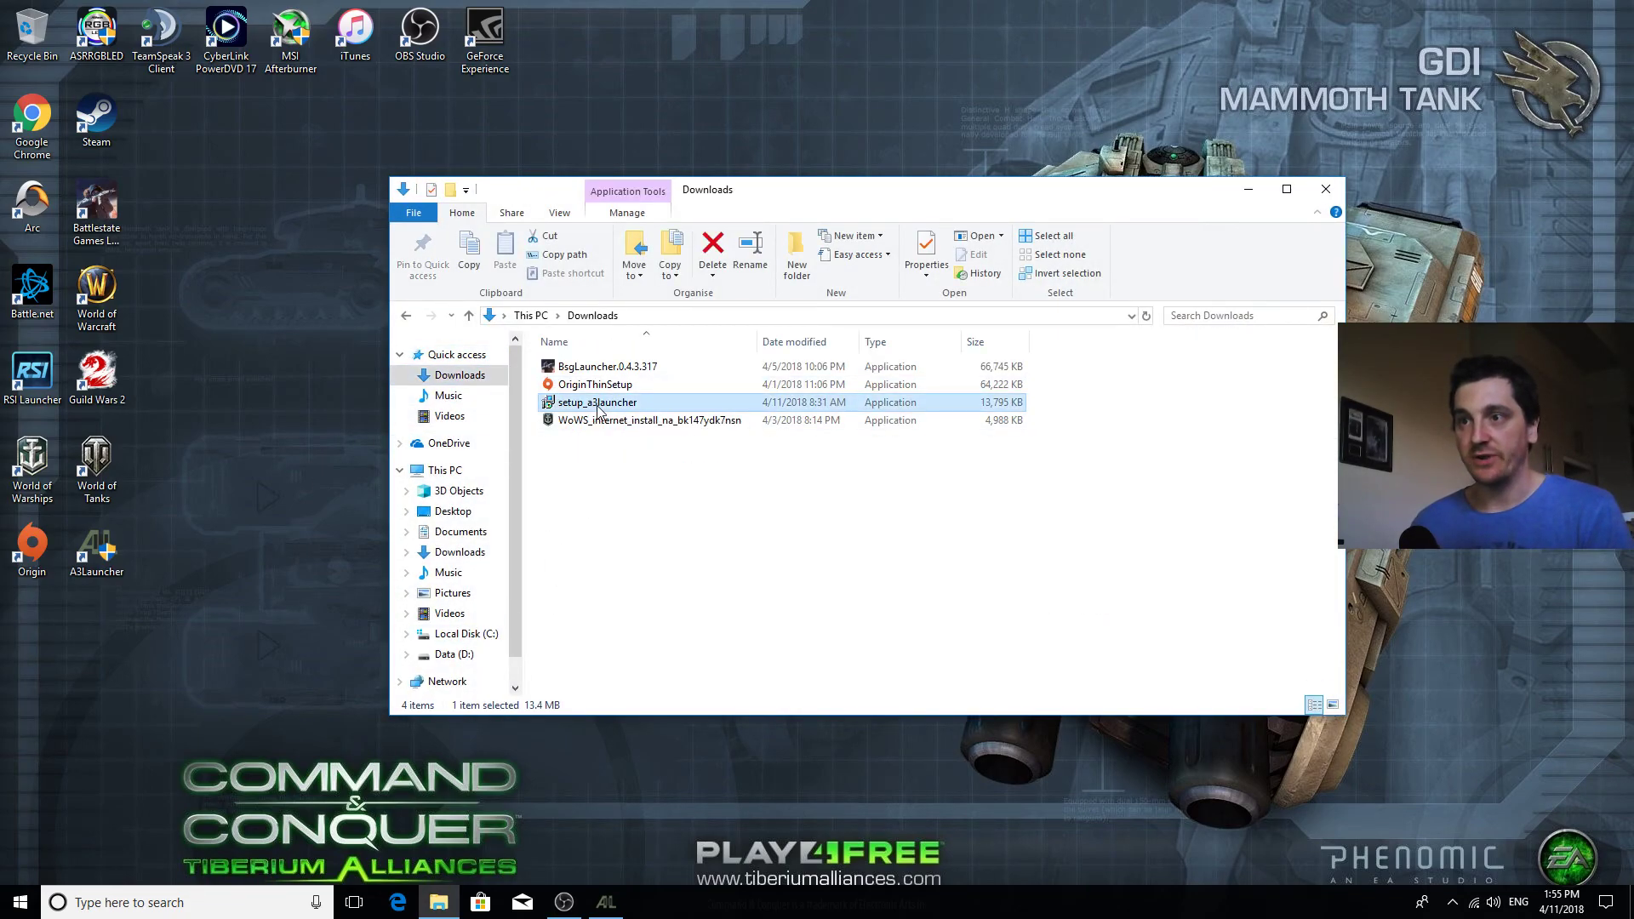
pyautogui.rightClick(598, 409)
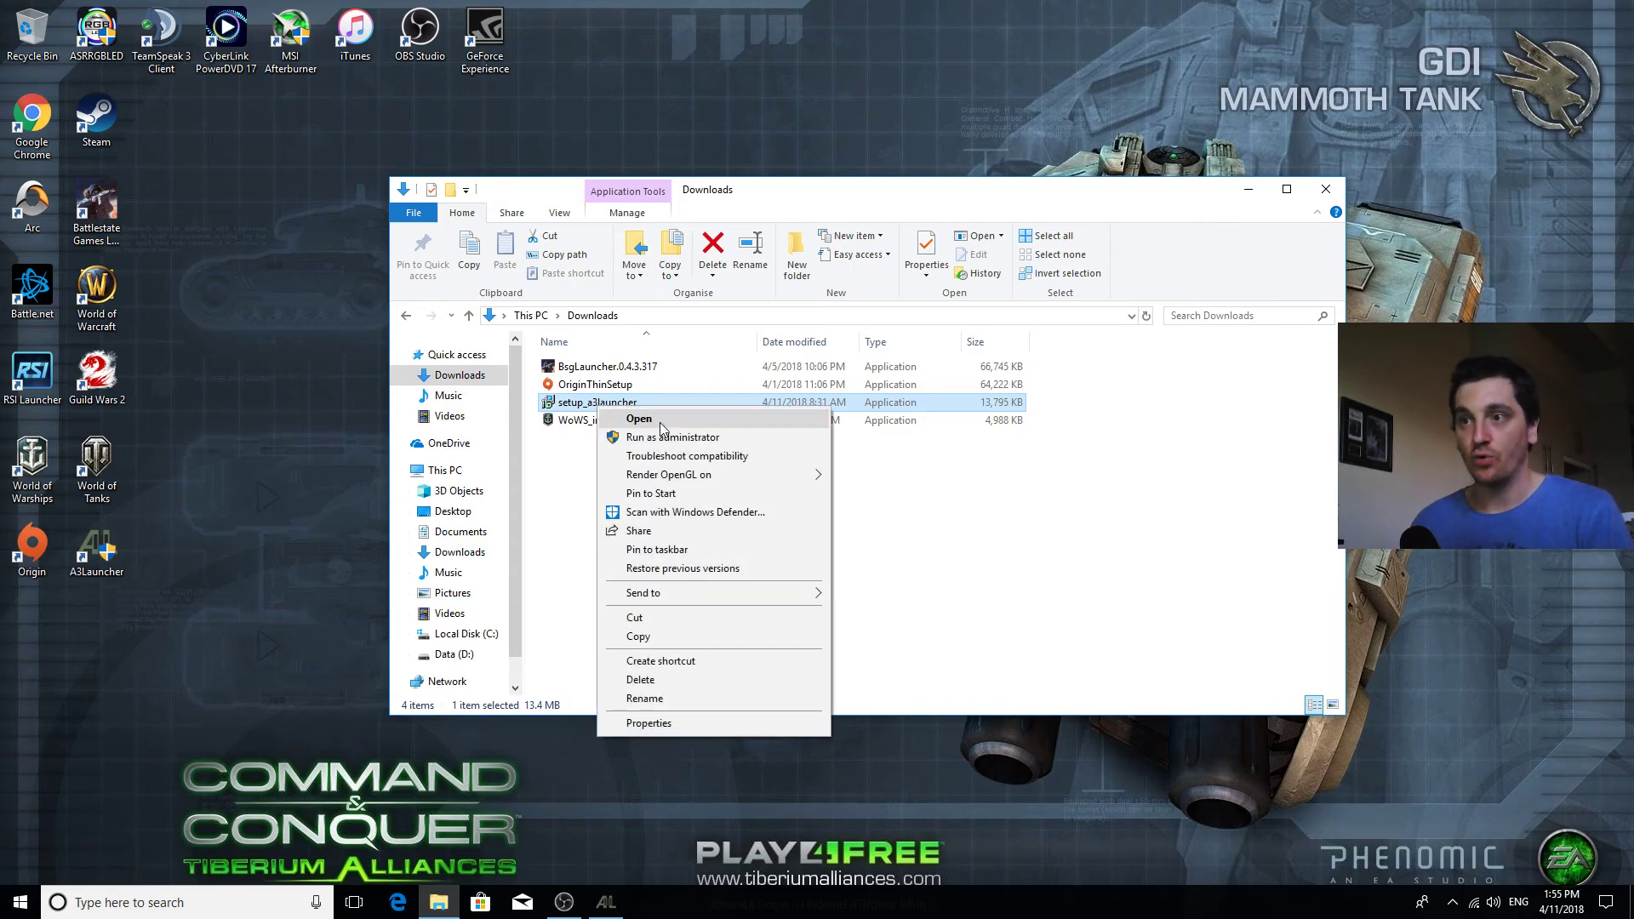
pyautogui.click(1325, 189)
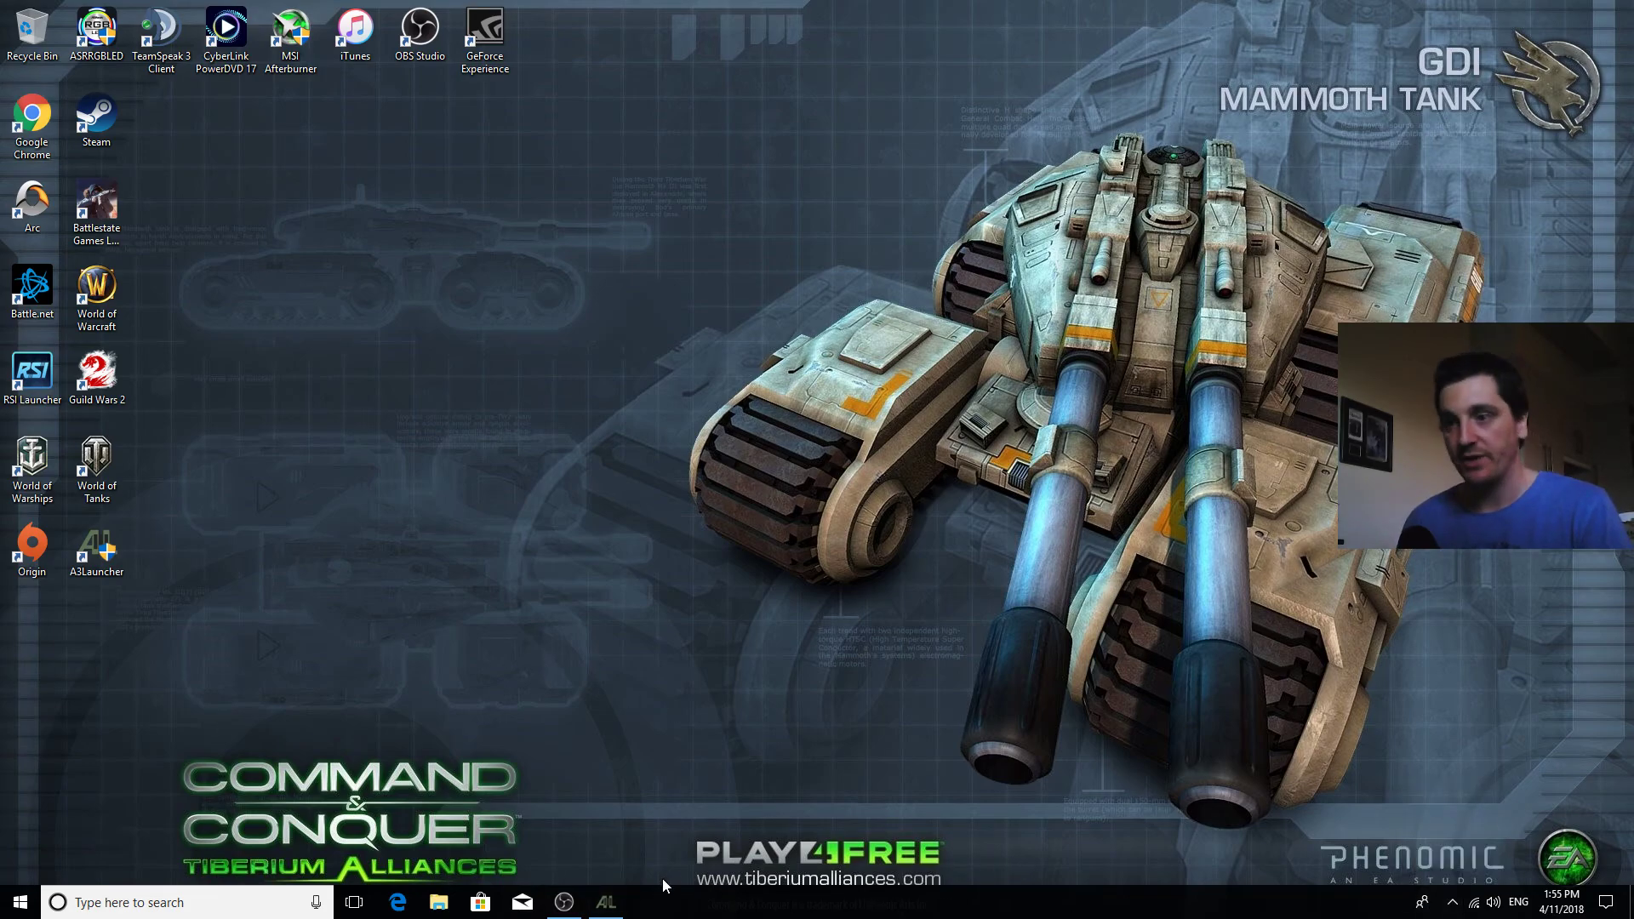
# Step: Minimize A3Launcher, inspect the A3Launcher folder on Data (D:) in File Explorer, then close Explorer
pyautogui.click(608, 903)
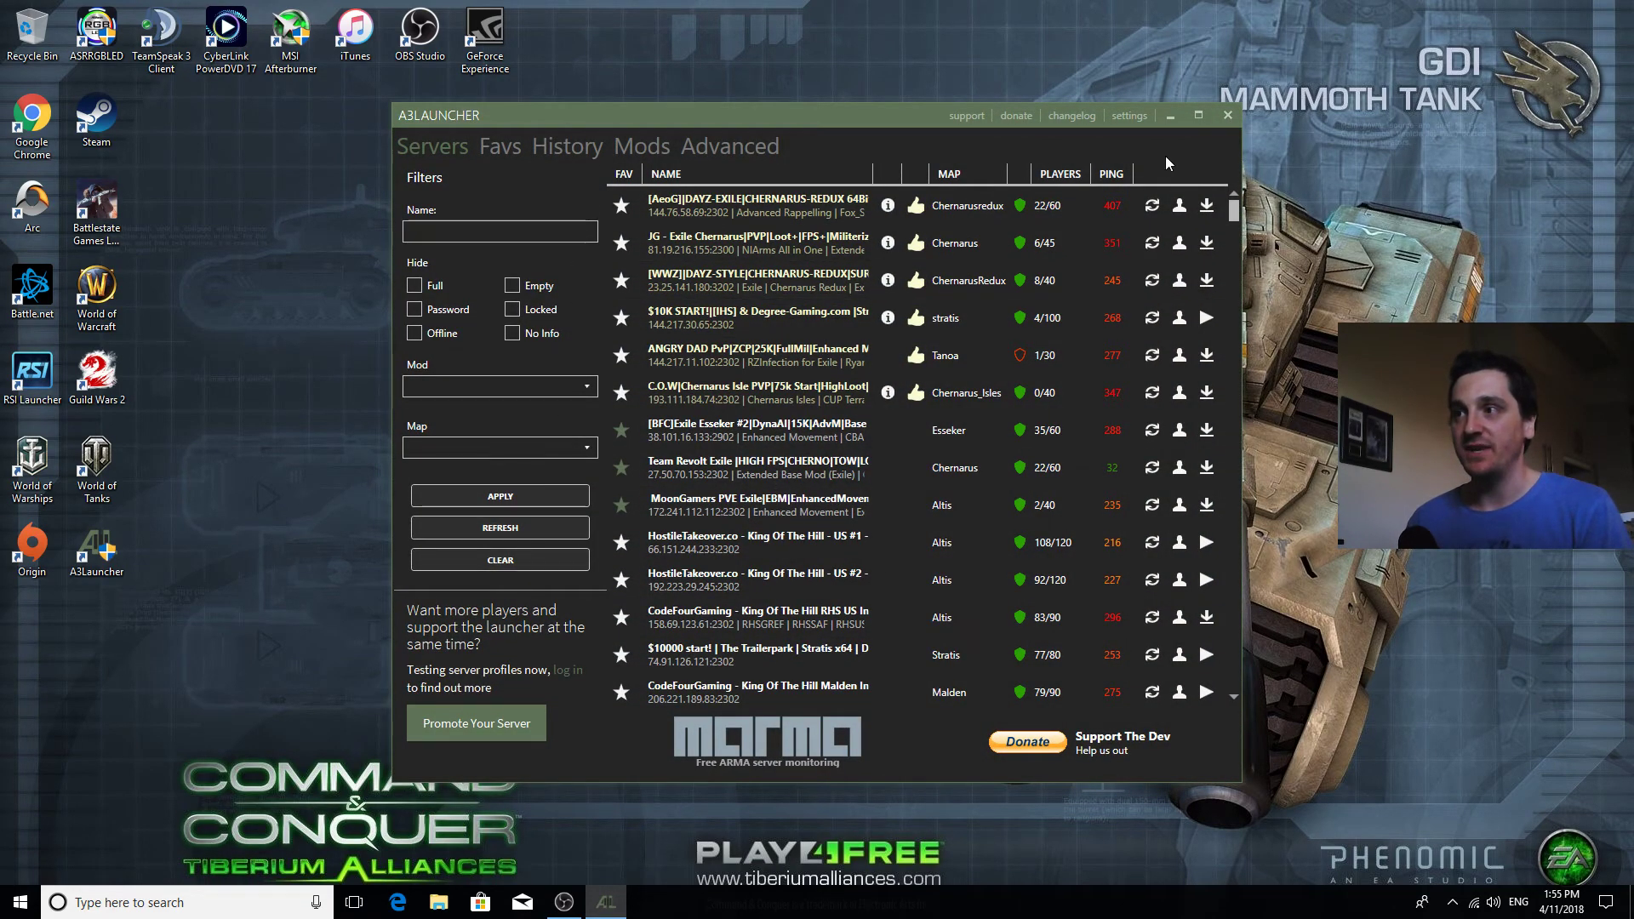
pyautogui.click(1171, 117)
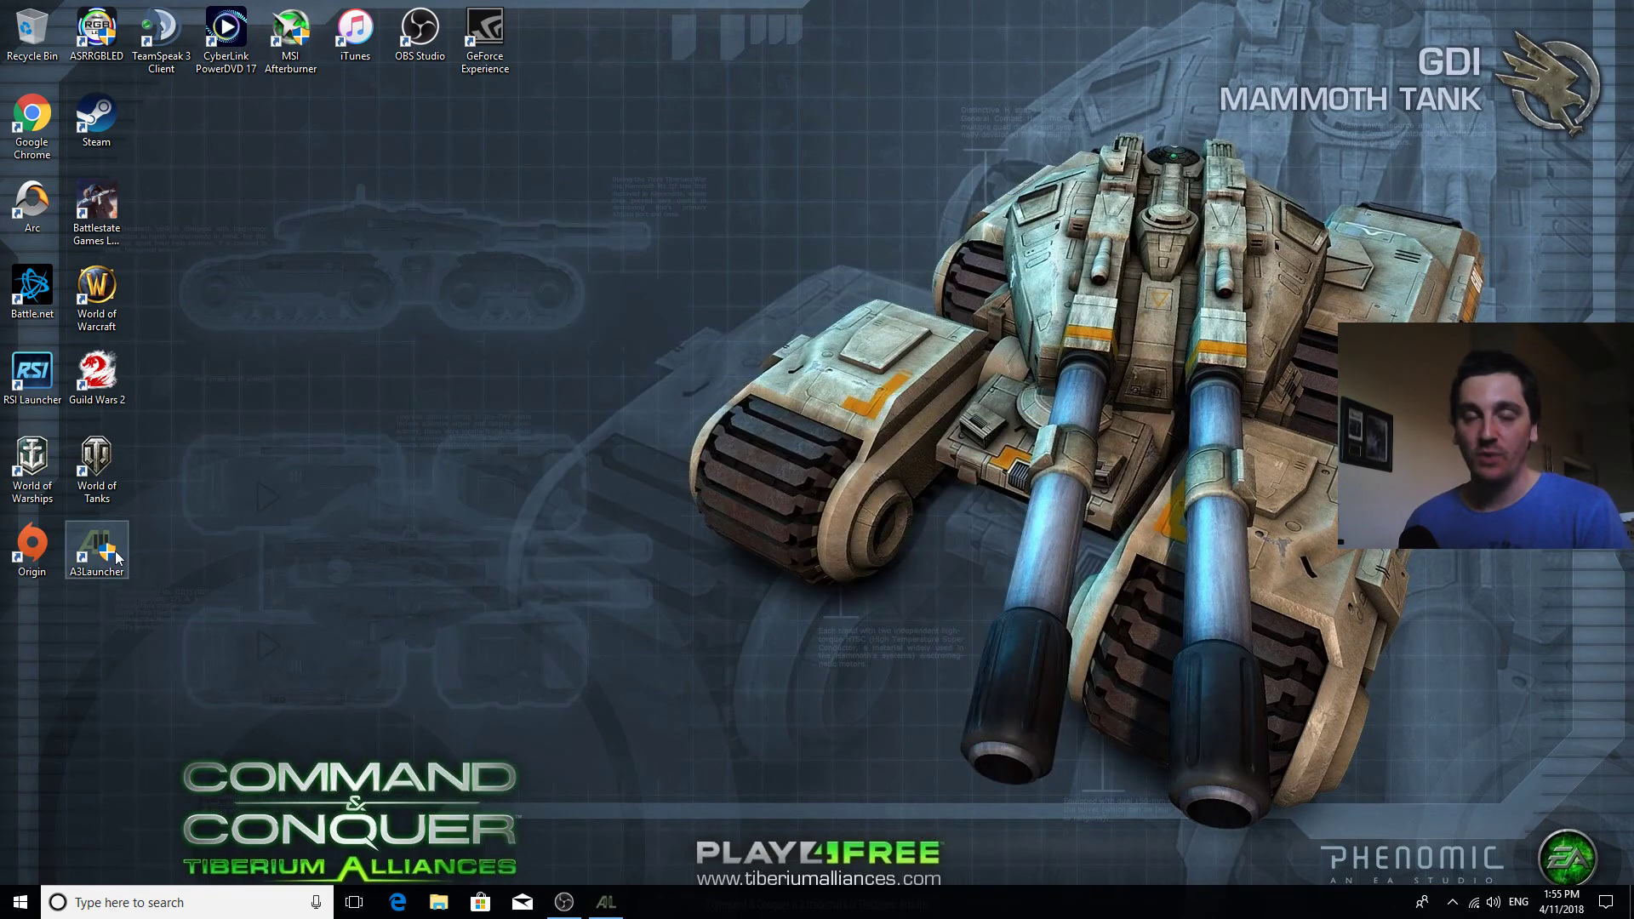
pyautogui.click(438, 902)
pyautogui.click(444, 471)
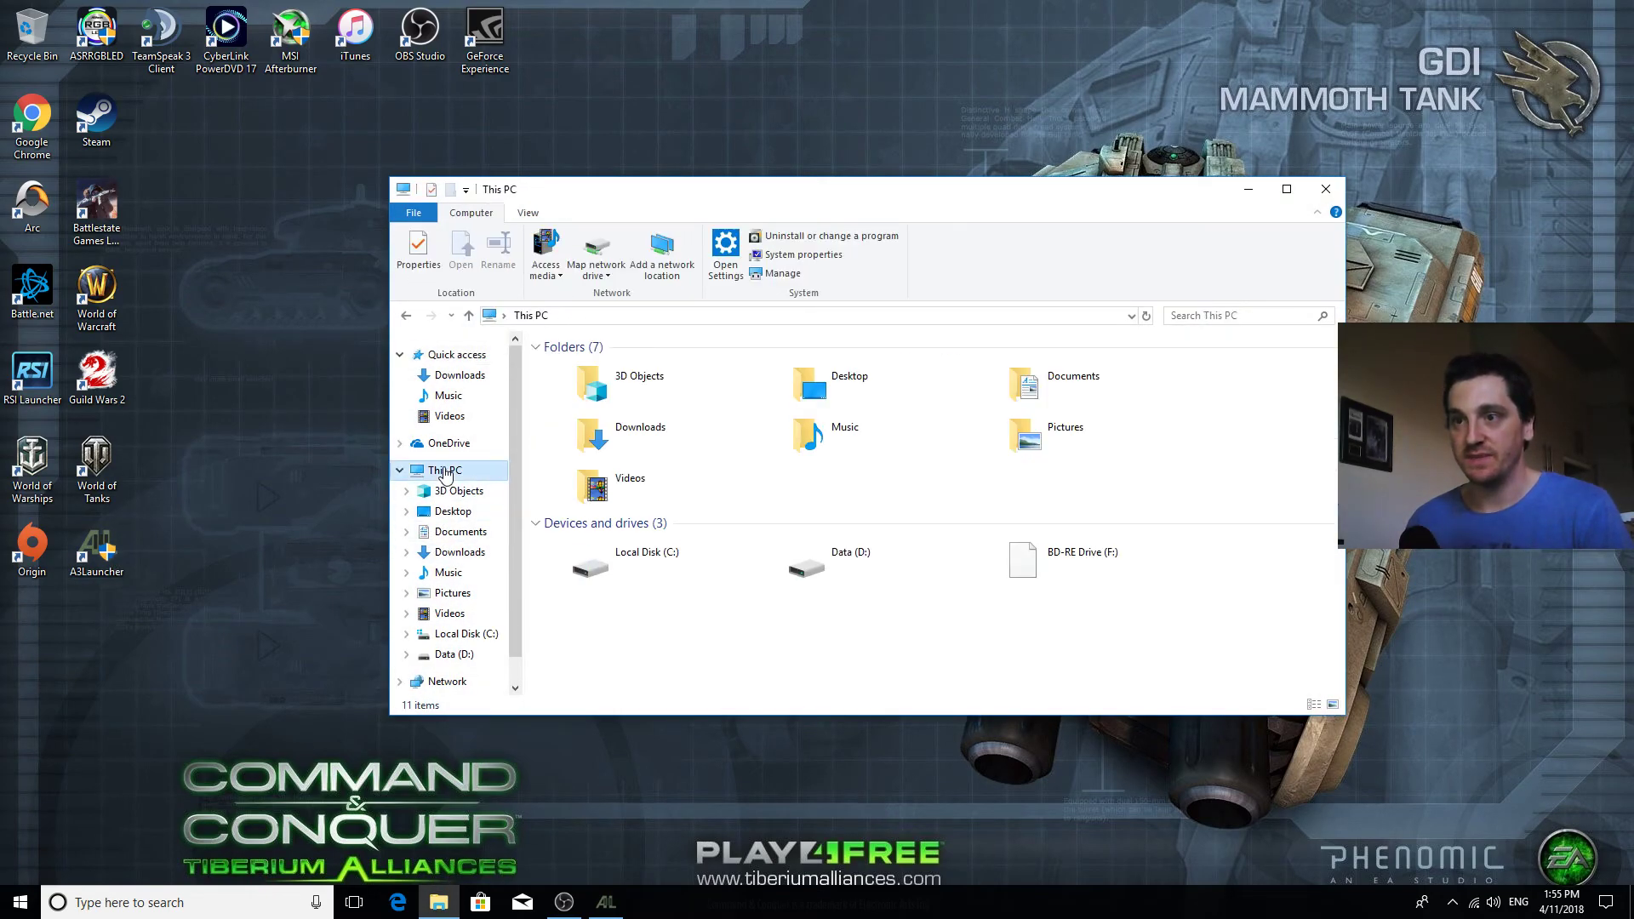
pyautogui.doubleClick(863, 564)
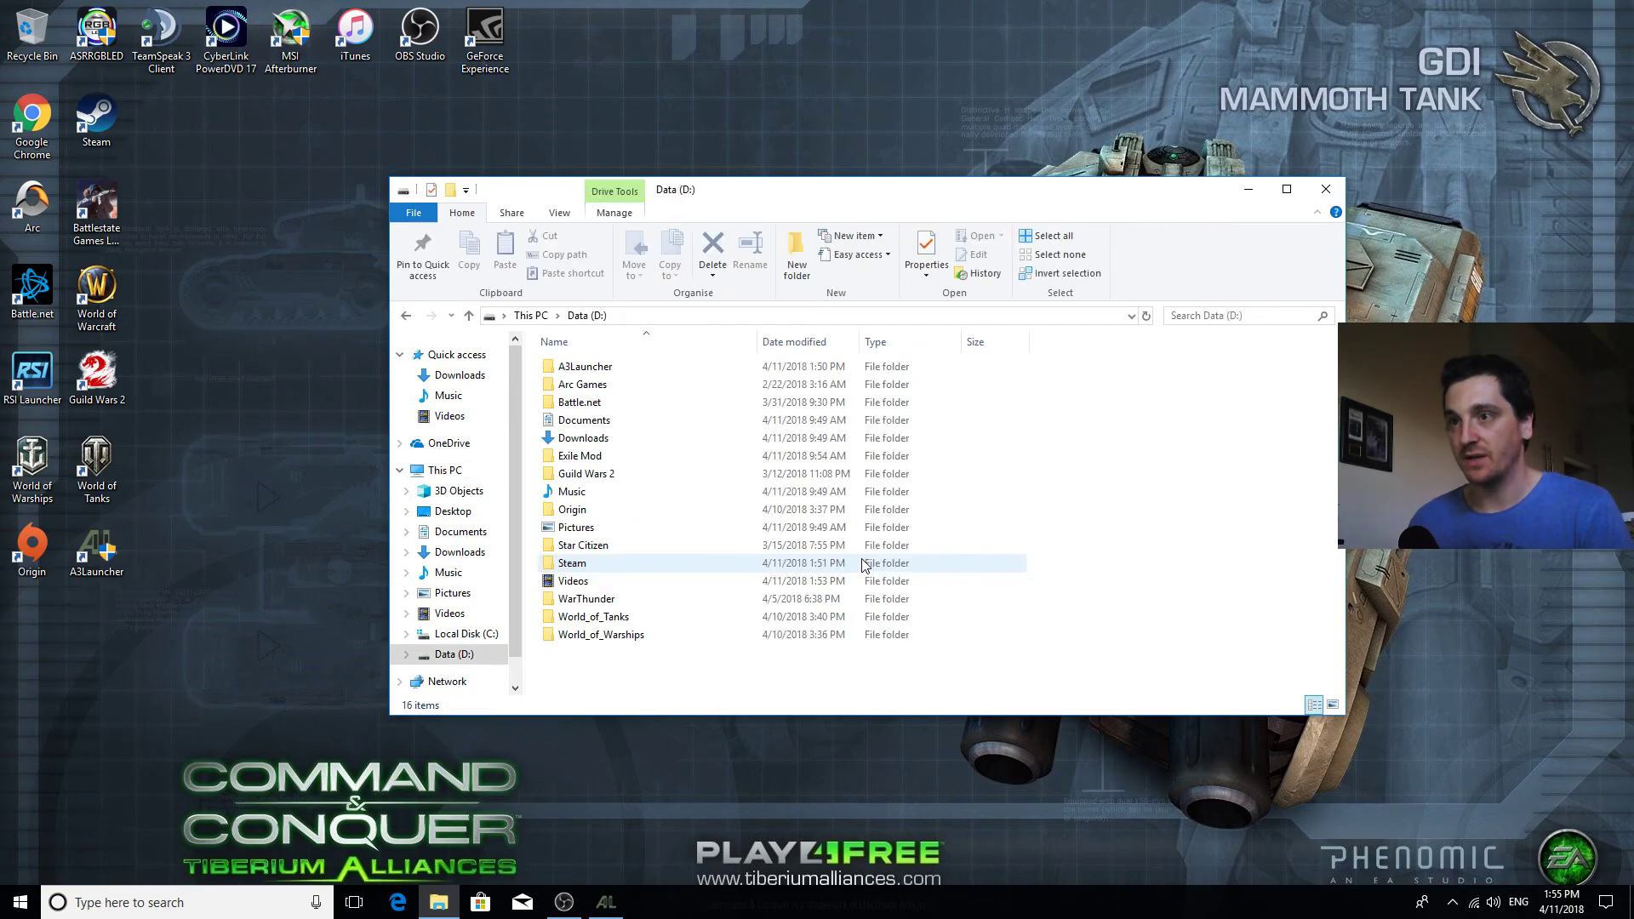
pyautogui.click(585, 368)
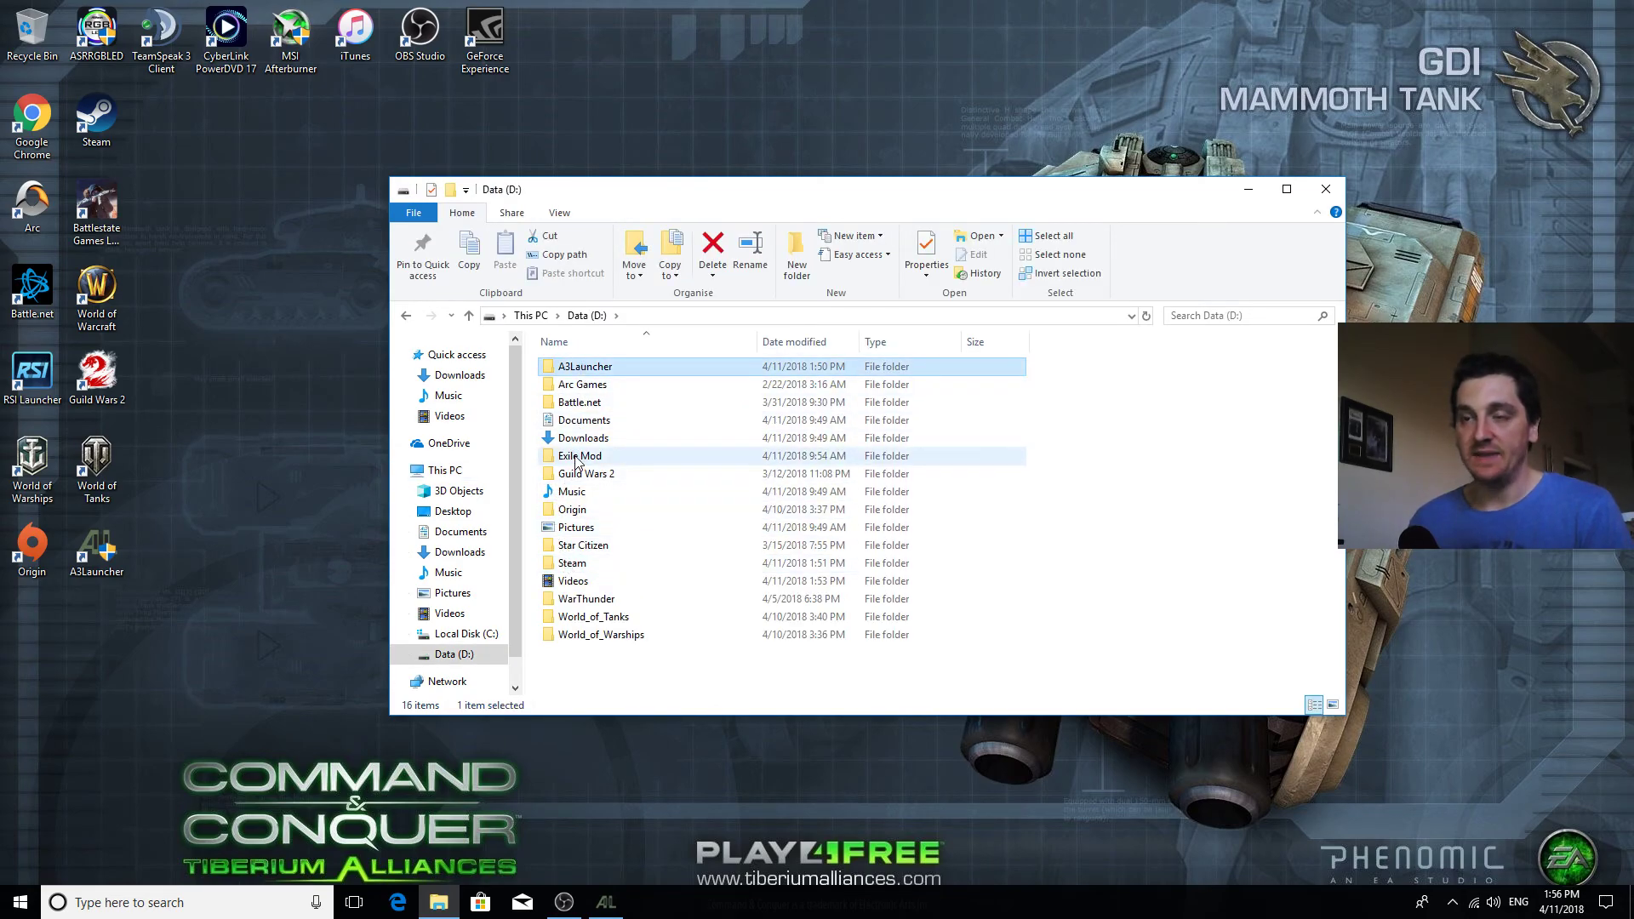
pyautogui.rightClick(1098, 566)
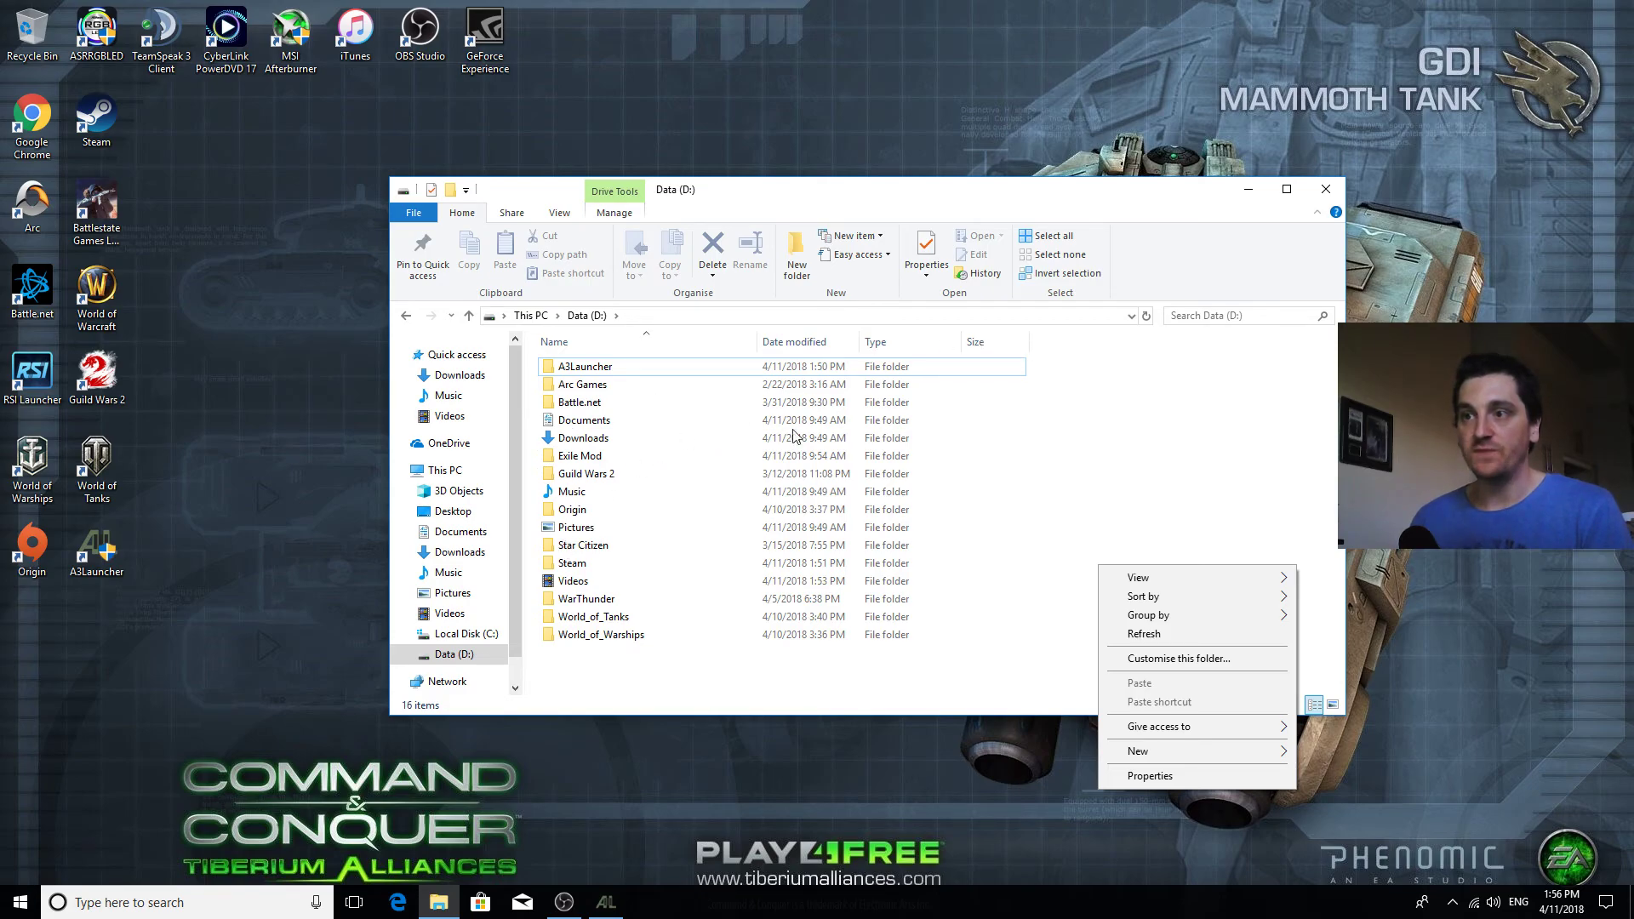
pyautogui.click(1325, 189)
pyautogui.click(1325, 189)
# Step: Run A3Launcher as administrator and browse for its Mods/Download Path in Settings
pyautogui.rightClick(110, 554)
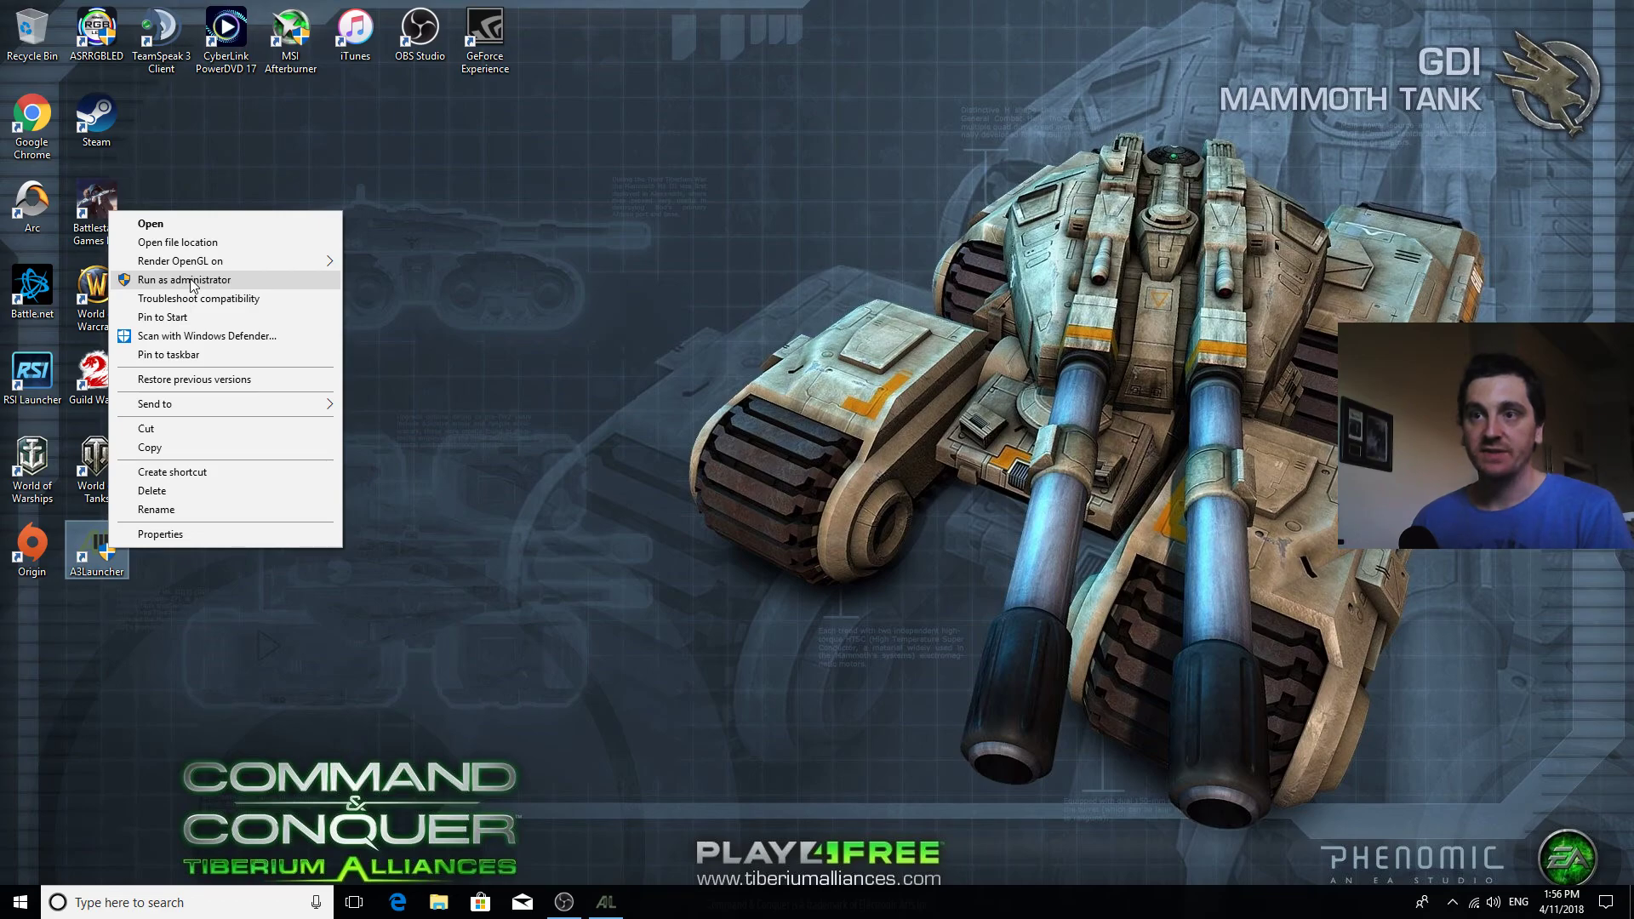
pyautogui.click(151, 223)
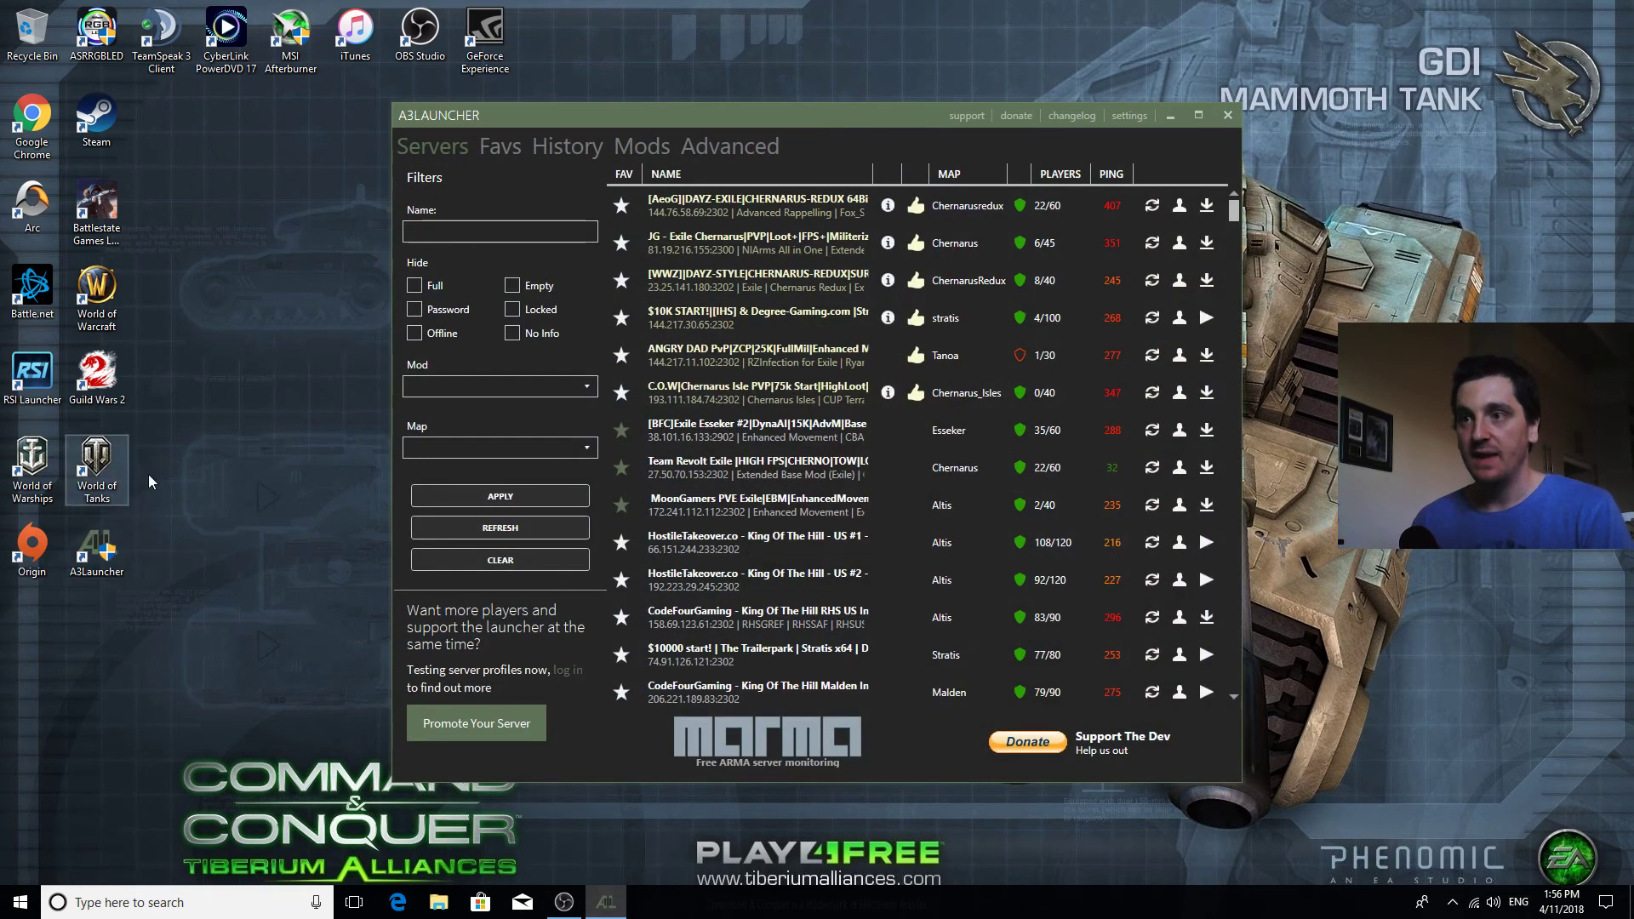
pyautogui.click(1129, 117)
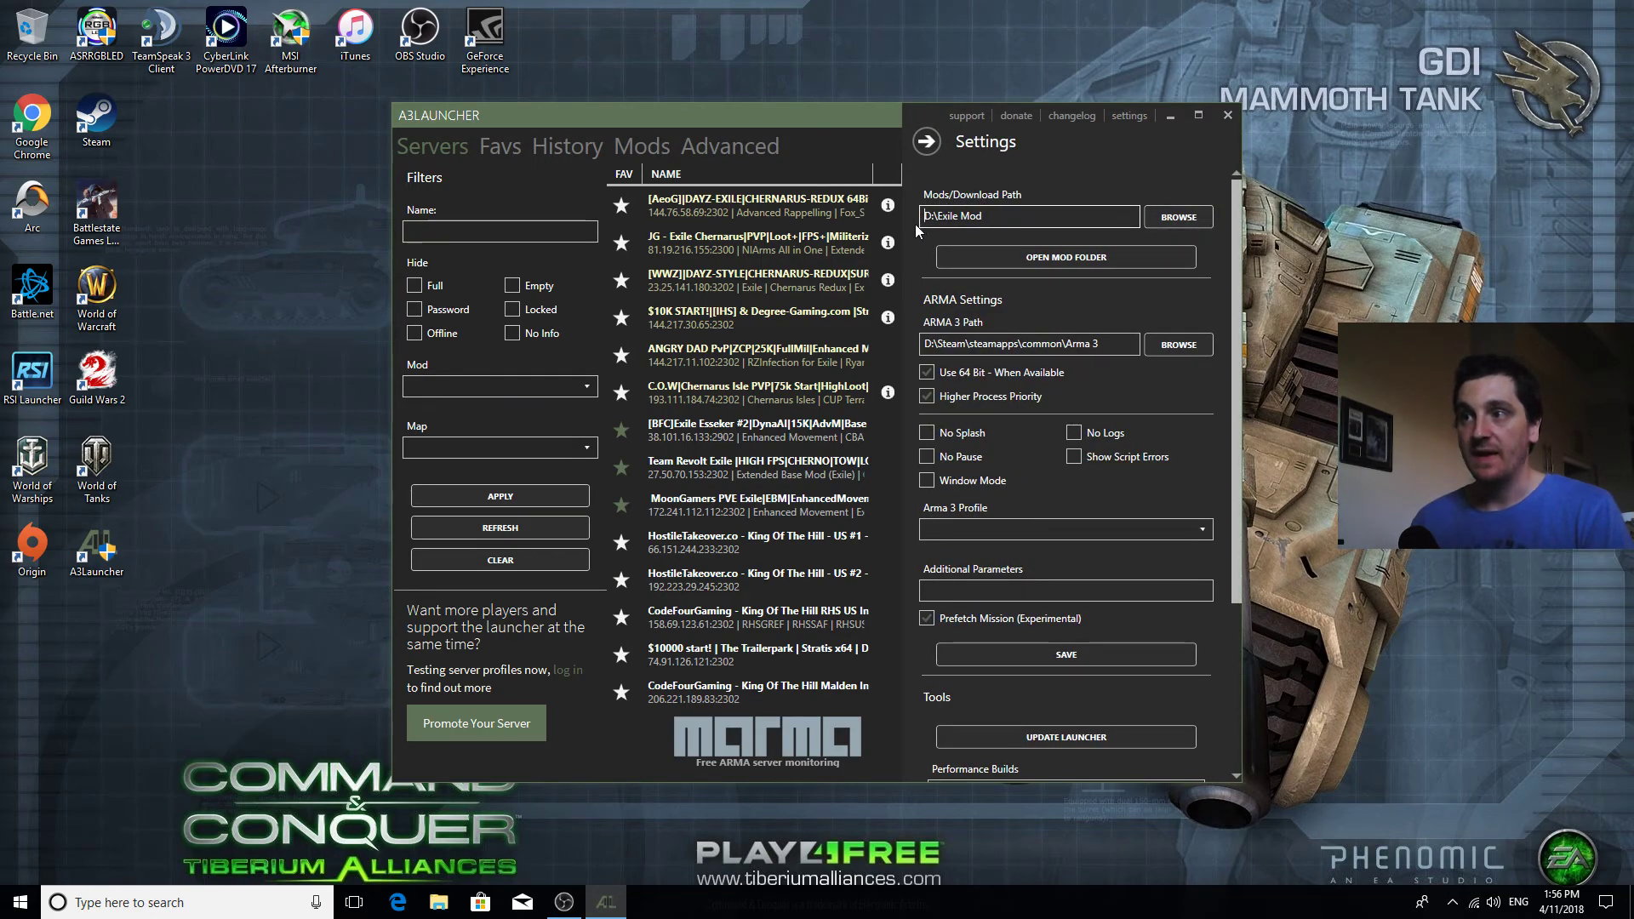
pyautogui.click(1006, 215)
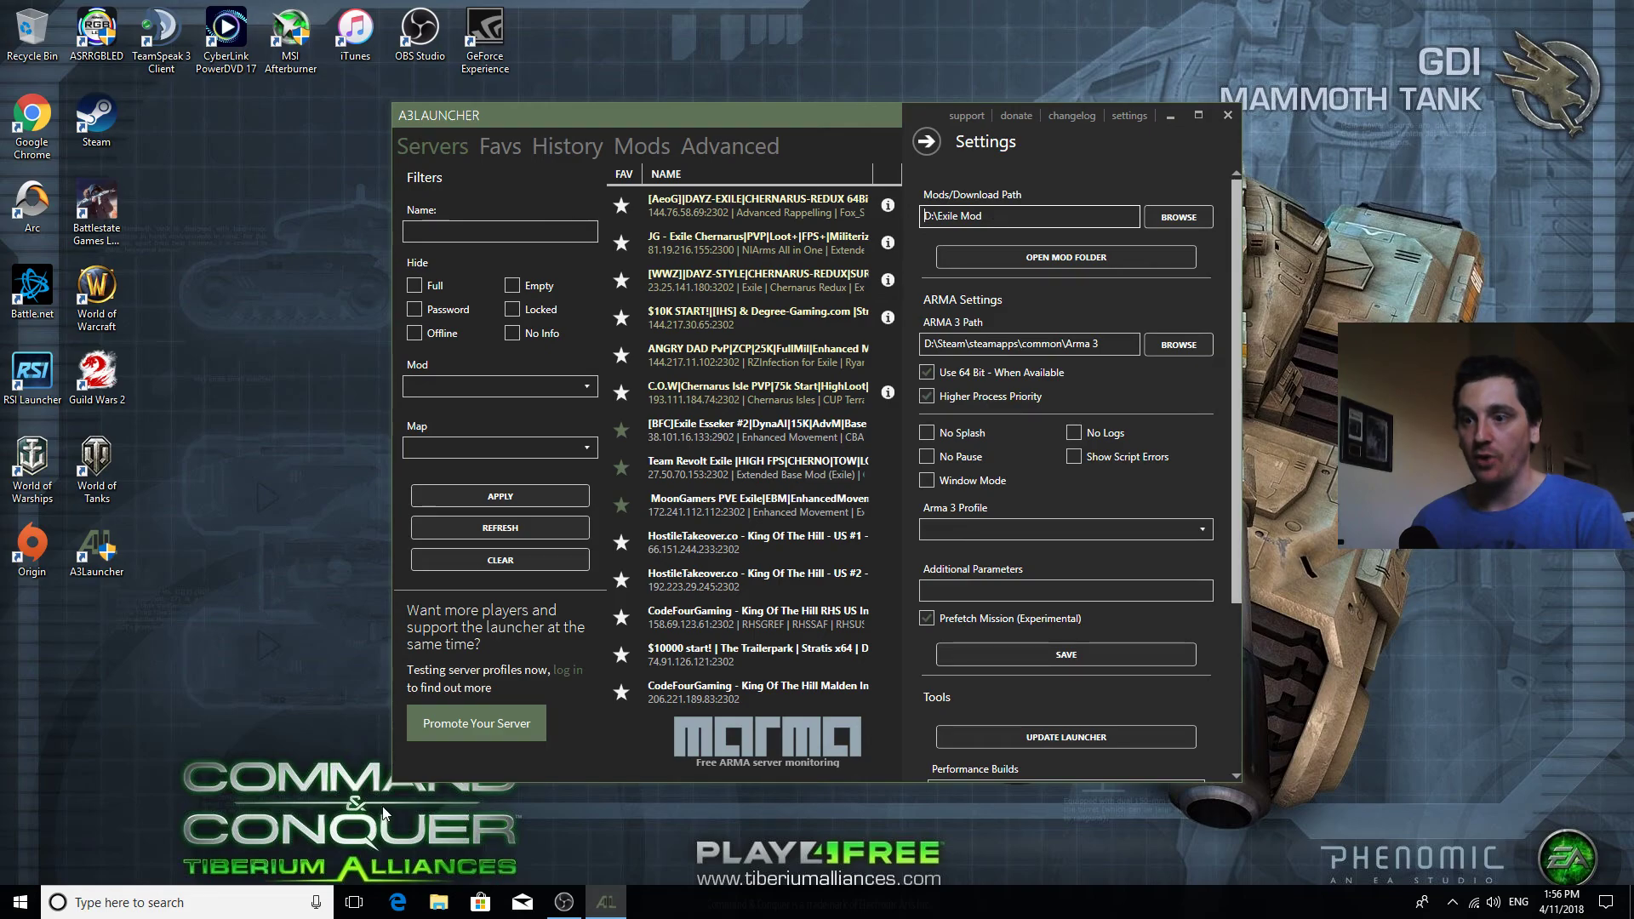
pyautogui.click(438, 902)
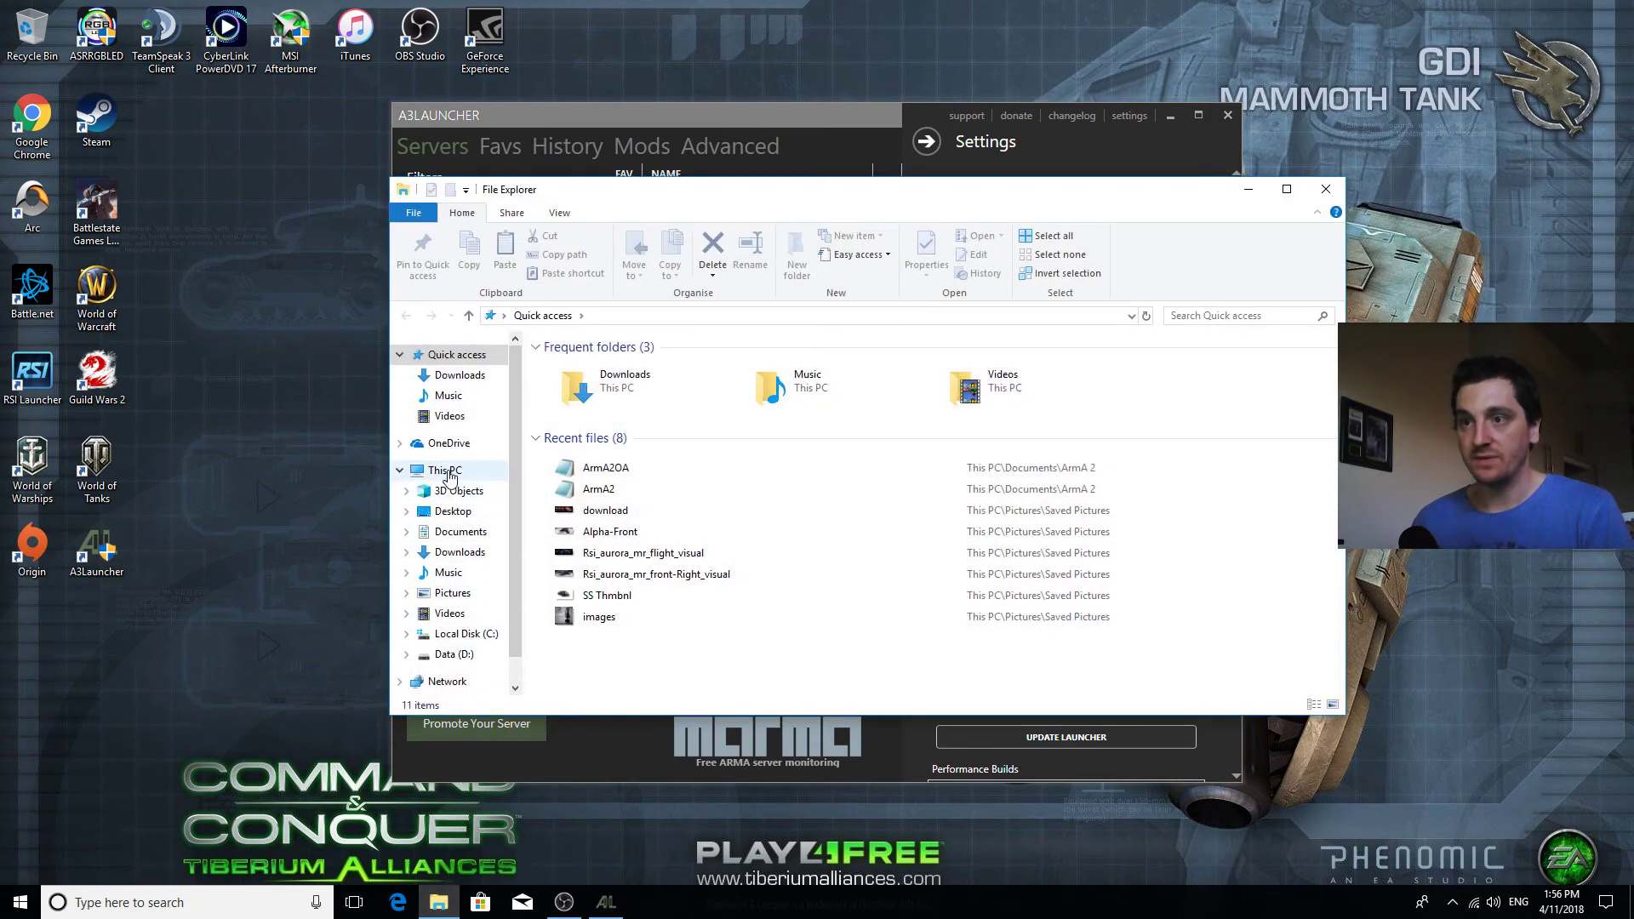
# Step: Browse the Data (D:) drive's folders, including Exile Mod, then close File Explorer
pyautogui.click(445, 470)
pyautogui.doubleClick(865, 578)
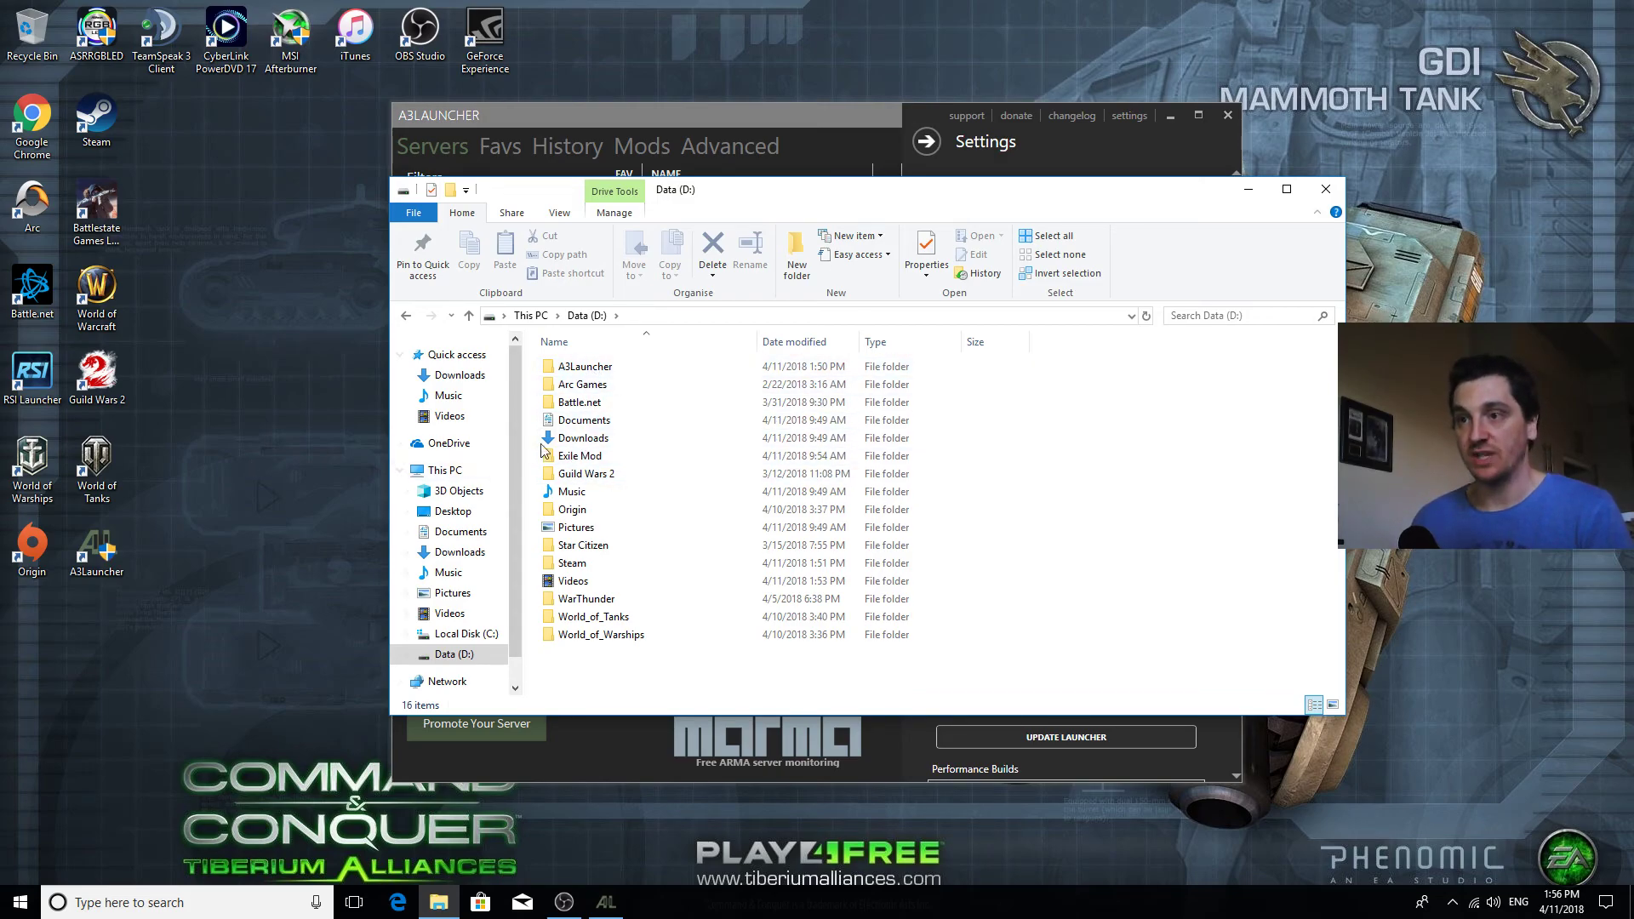
pyautogui.rightClick(1029, 515)
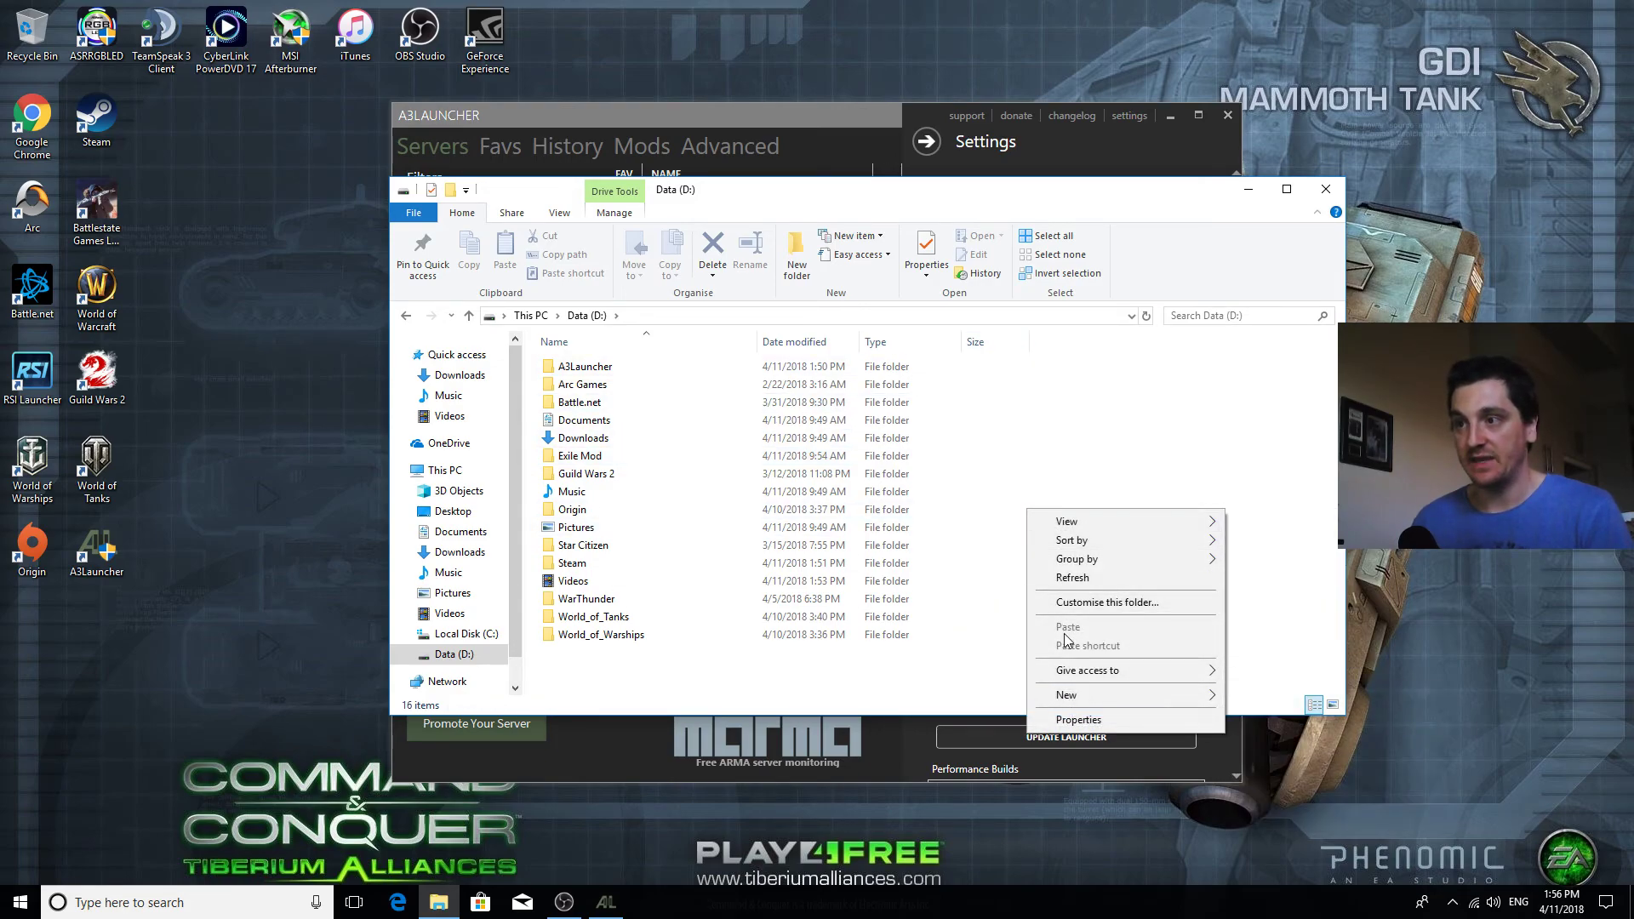
pyautogui.moveTo(1070, 700)
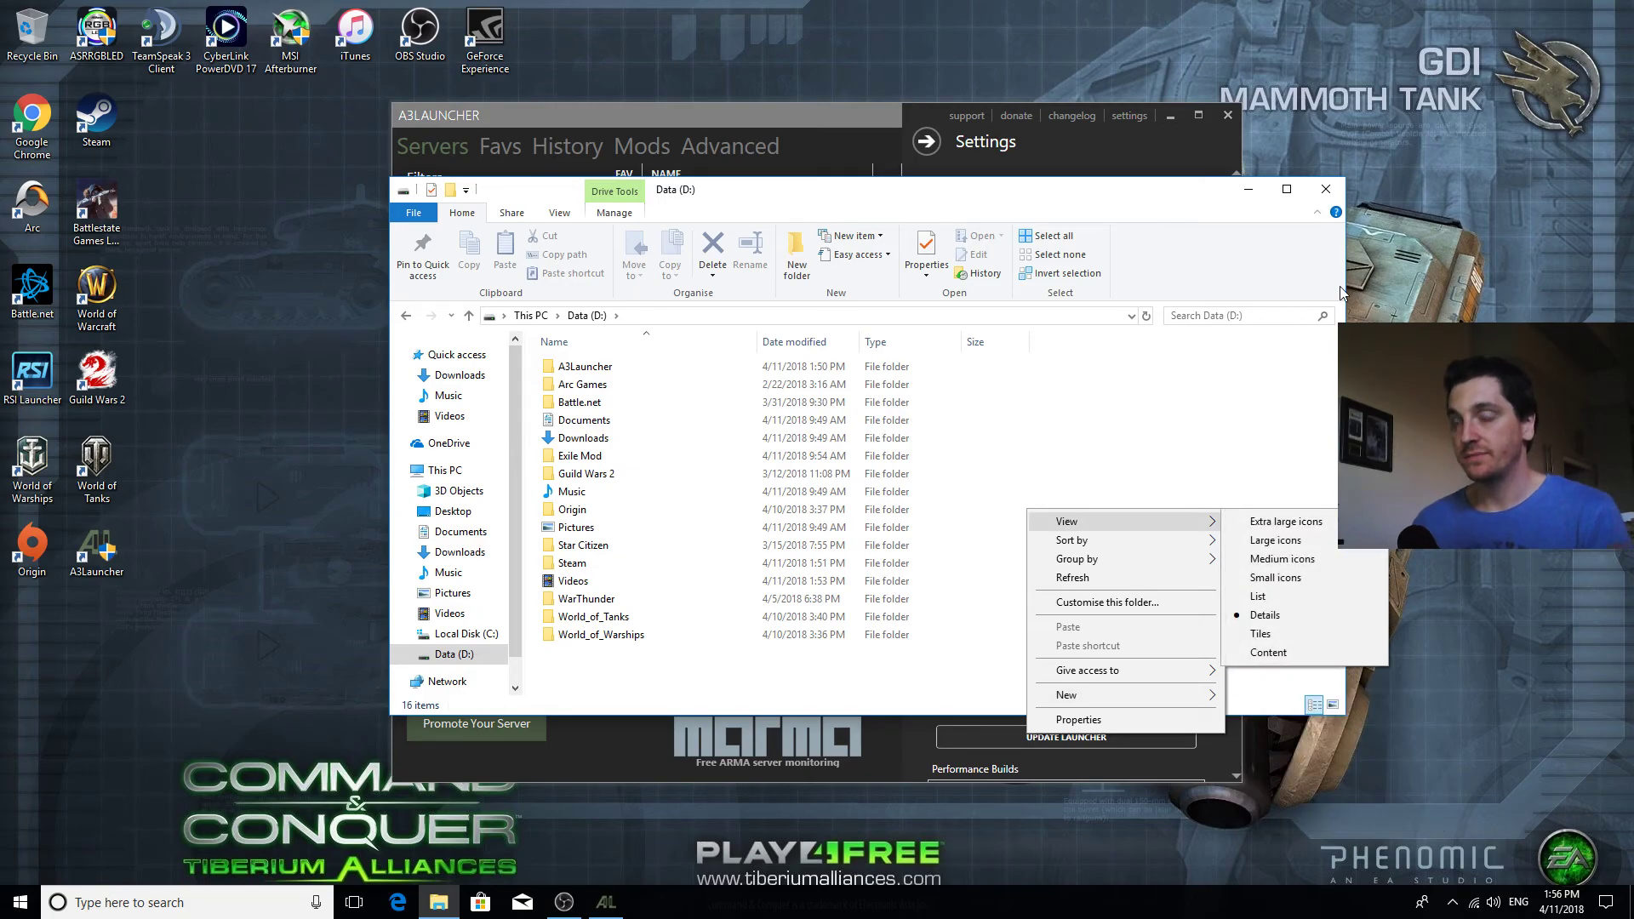
pyautogui.click(1426, 299)
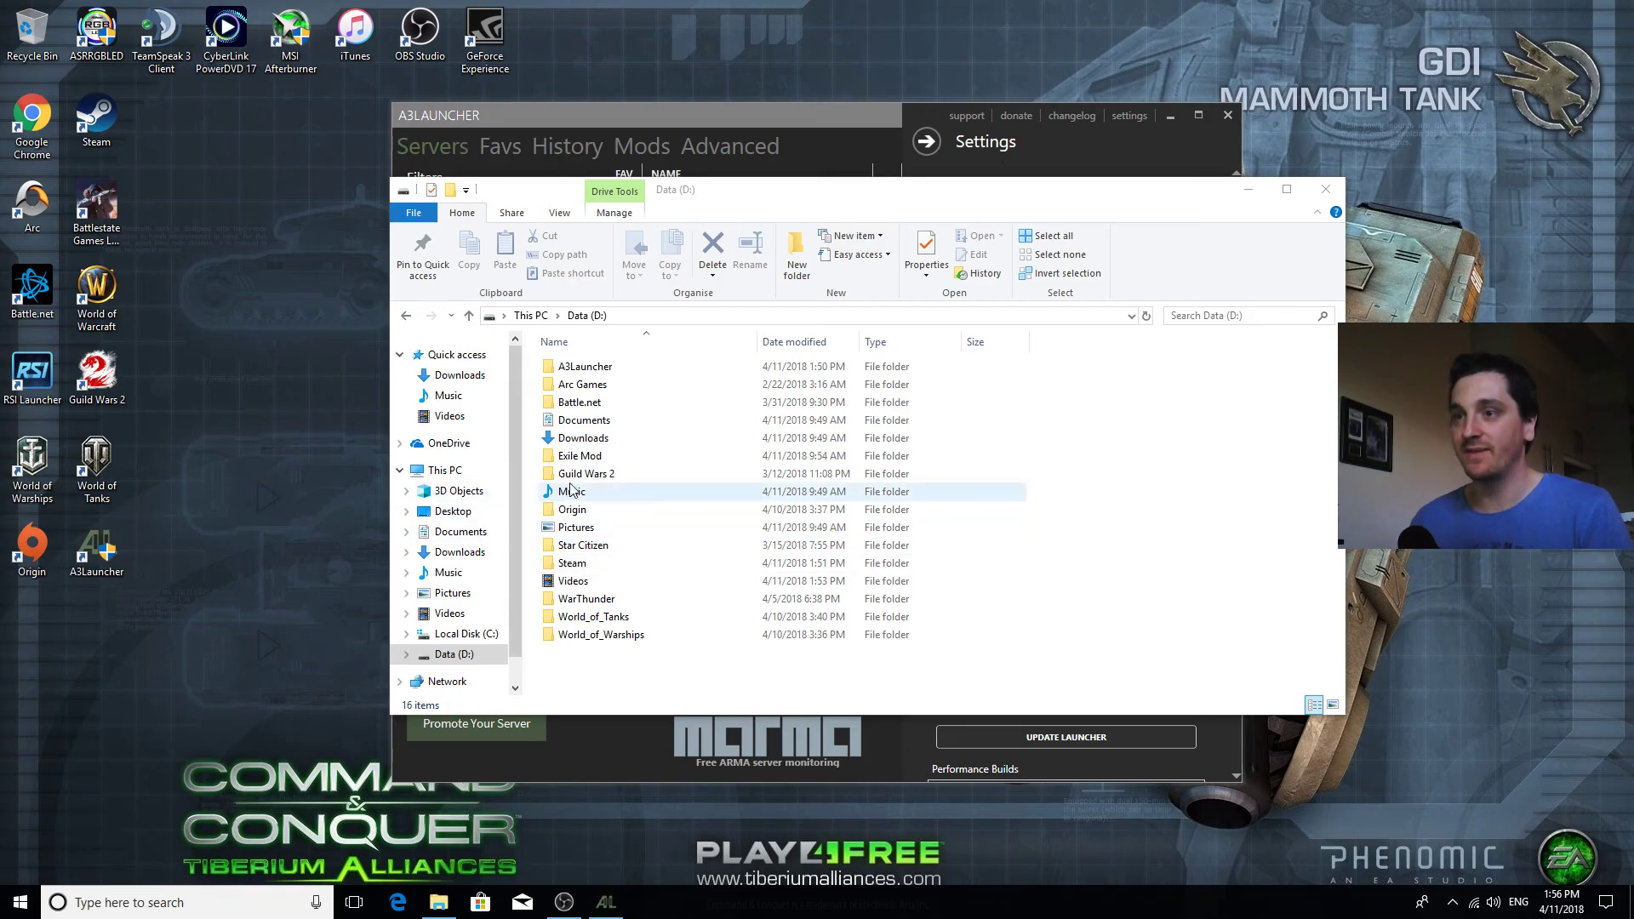
pyautogui.click(1327, 191)
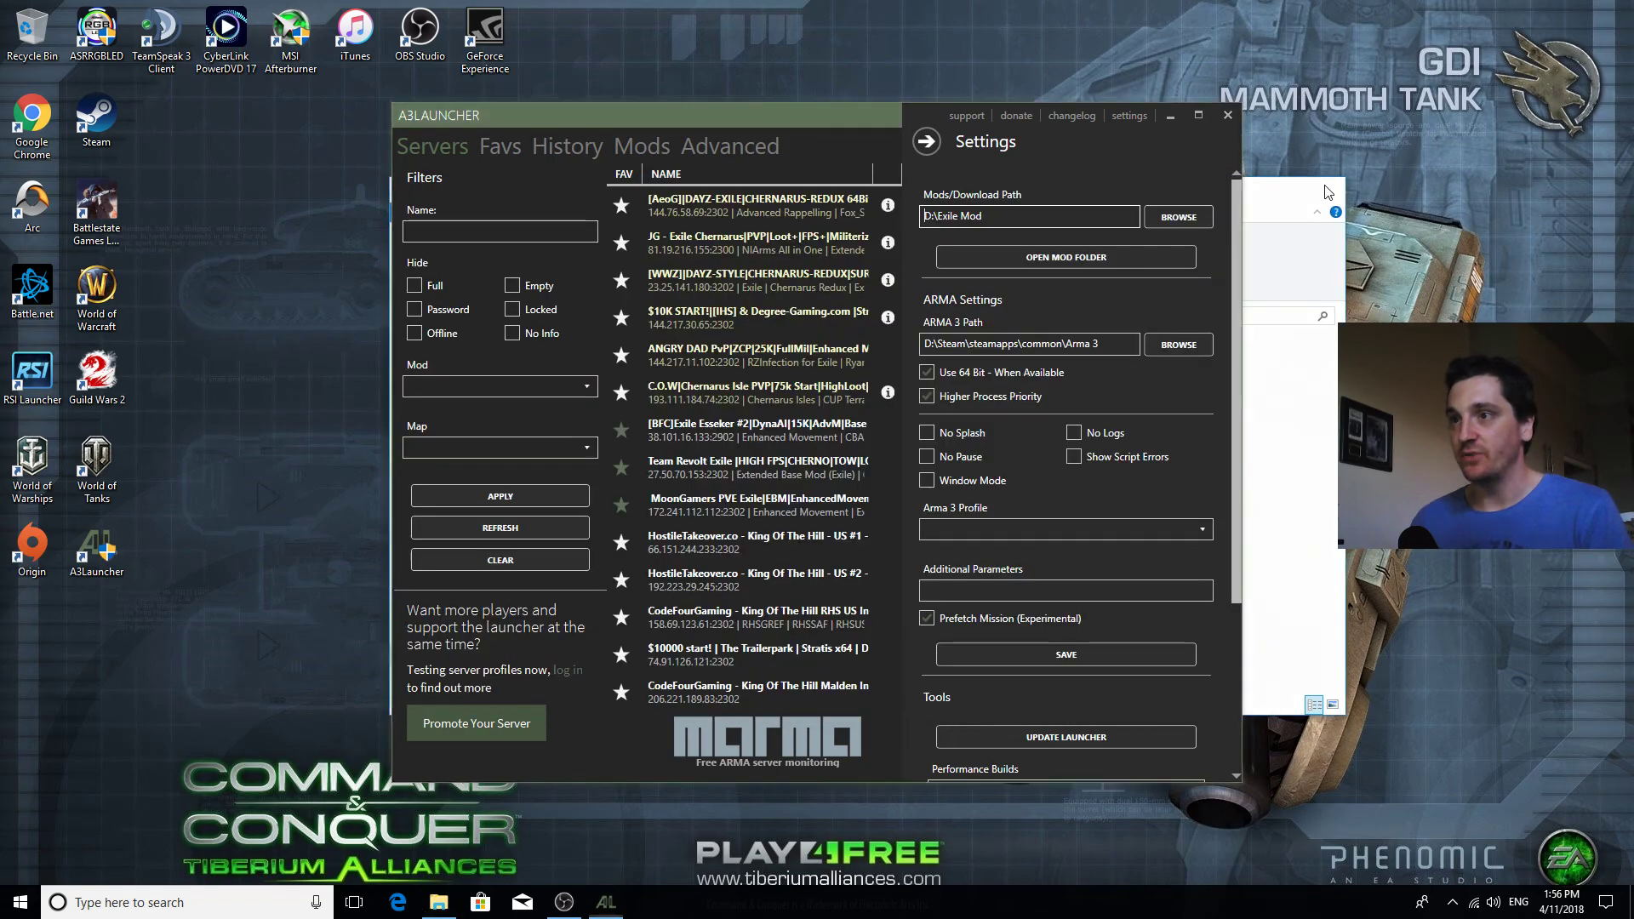
# Step: Close Settings, apply the Exile mod filter to the server list, and maximize the launcher
pyautogui.click(927, 142)
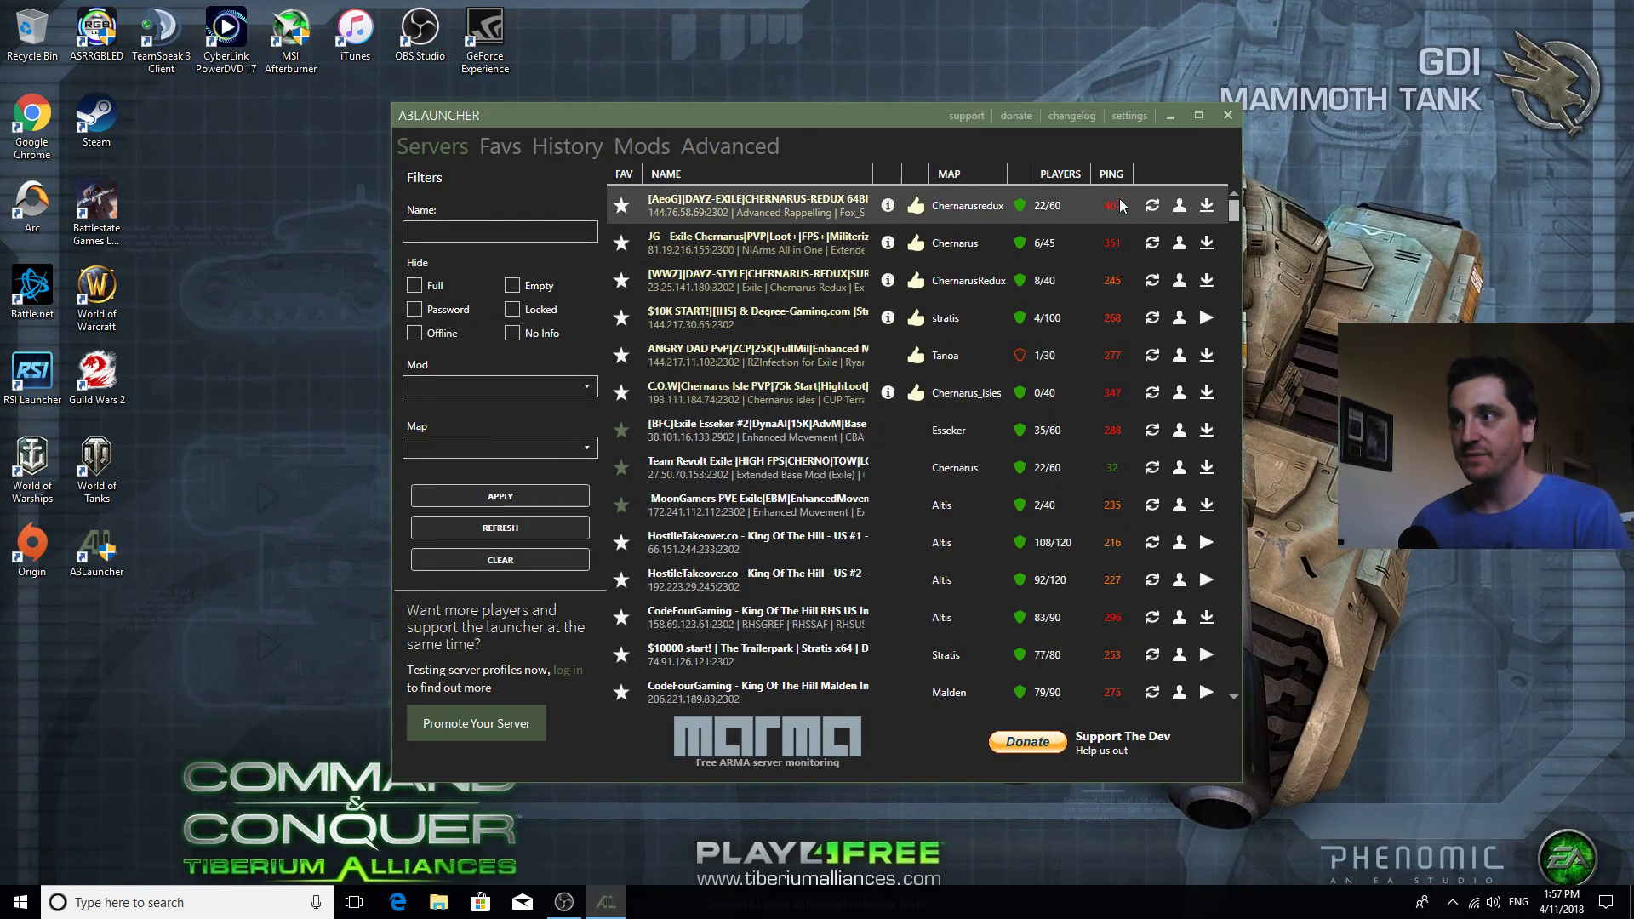
pyautogui.click(430, 231)
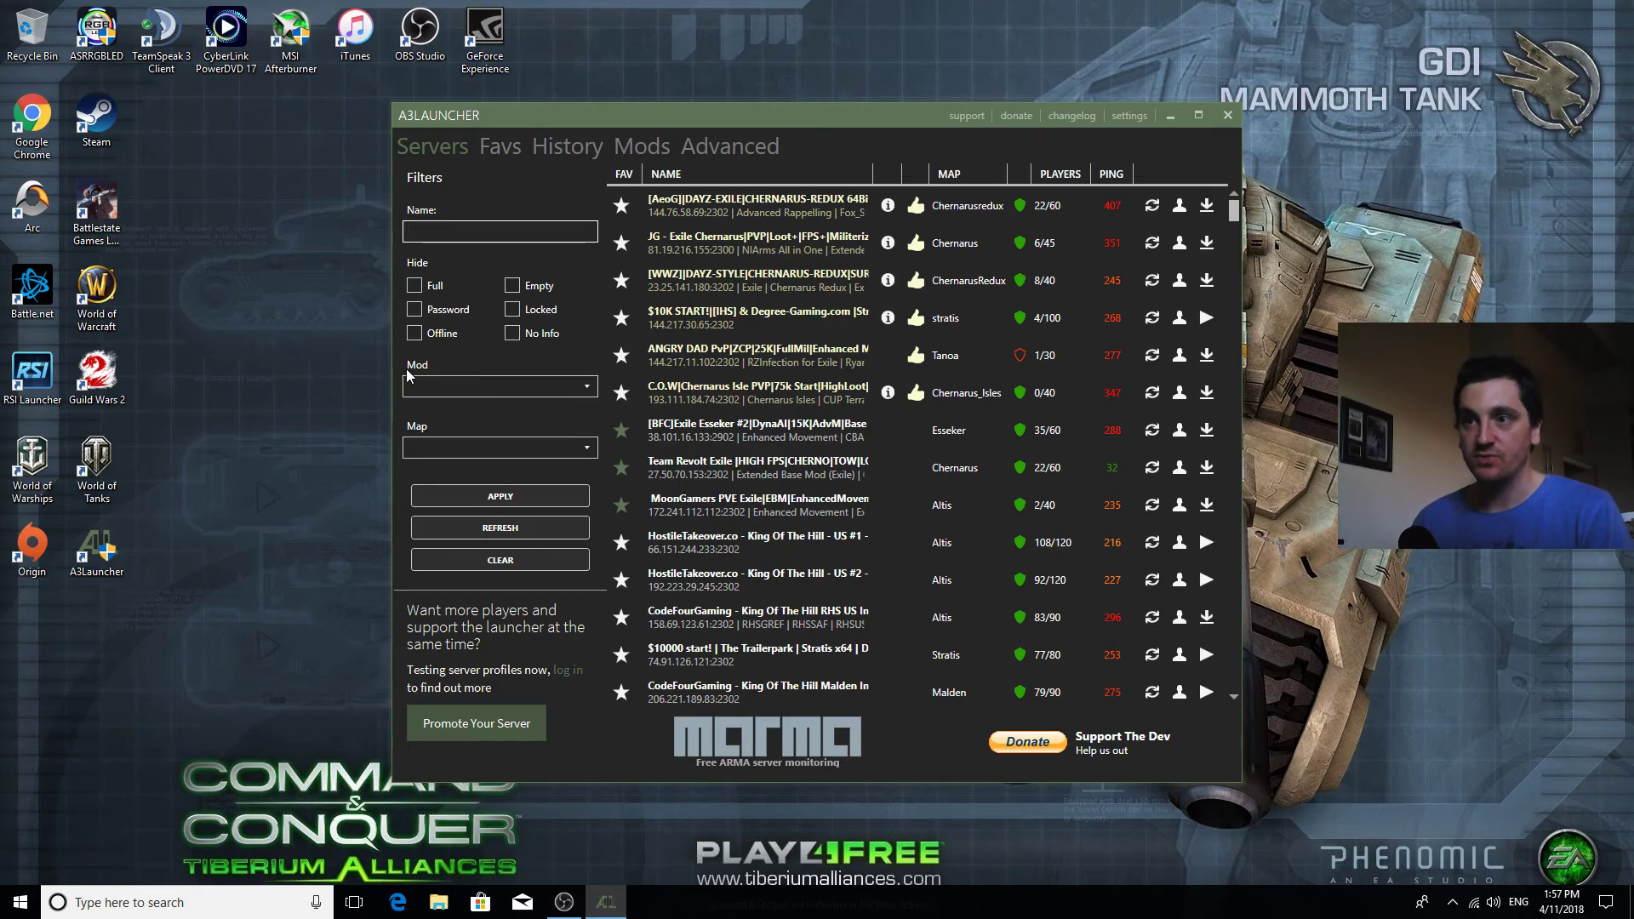
pyautogui.click(563, 386)
pyautogui.scroll(-20, 489, 564)
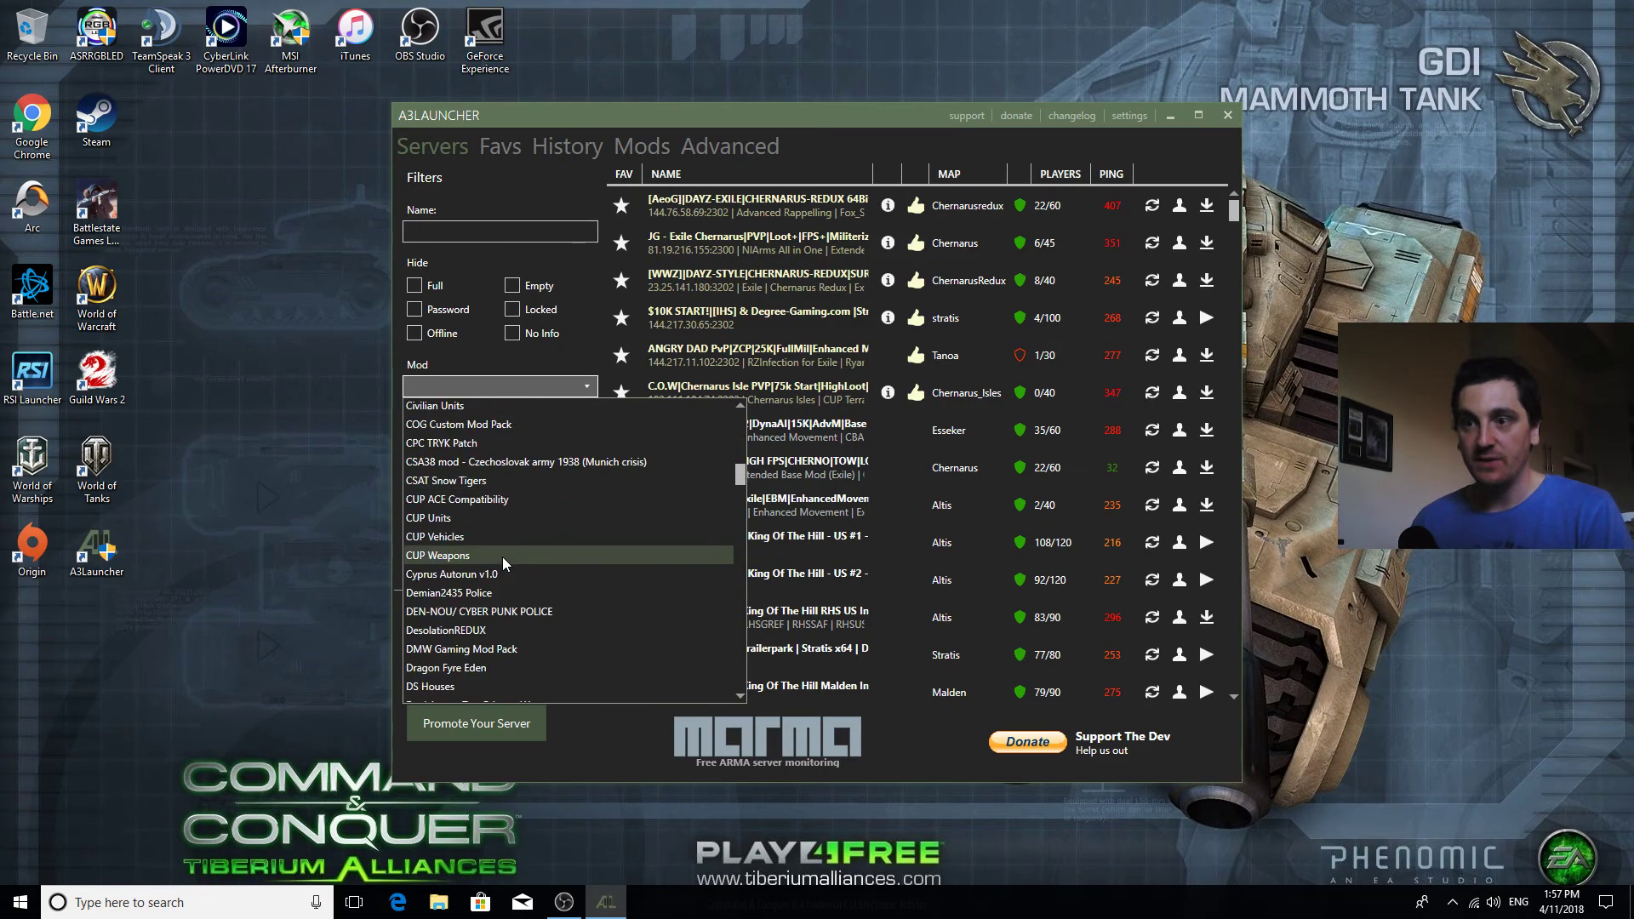
pyautogui.scroll(-3, 502, 557)
pyautogui.click(453, 502)
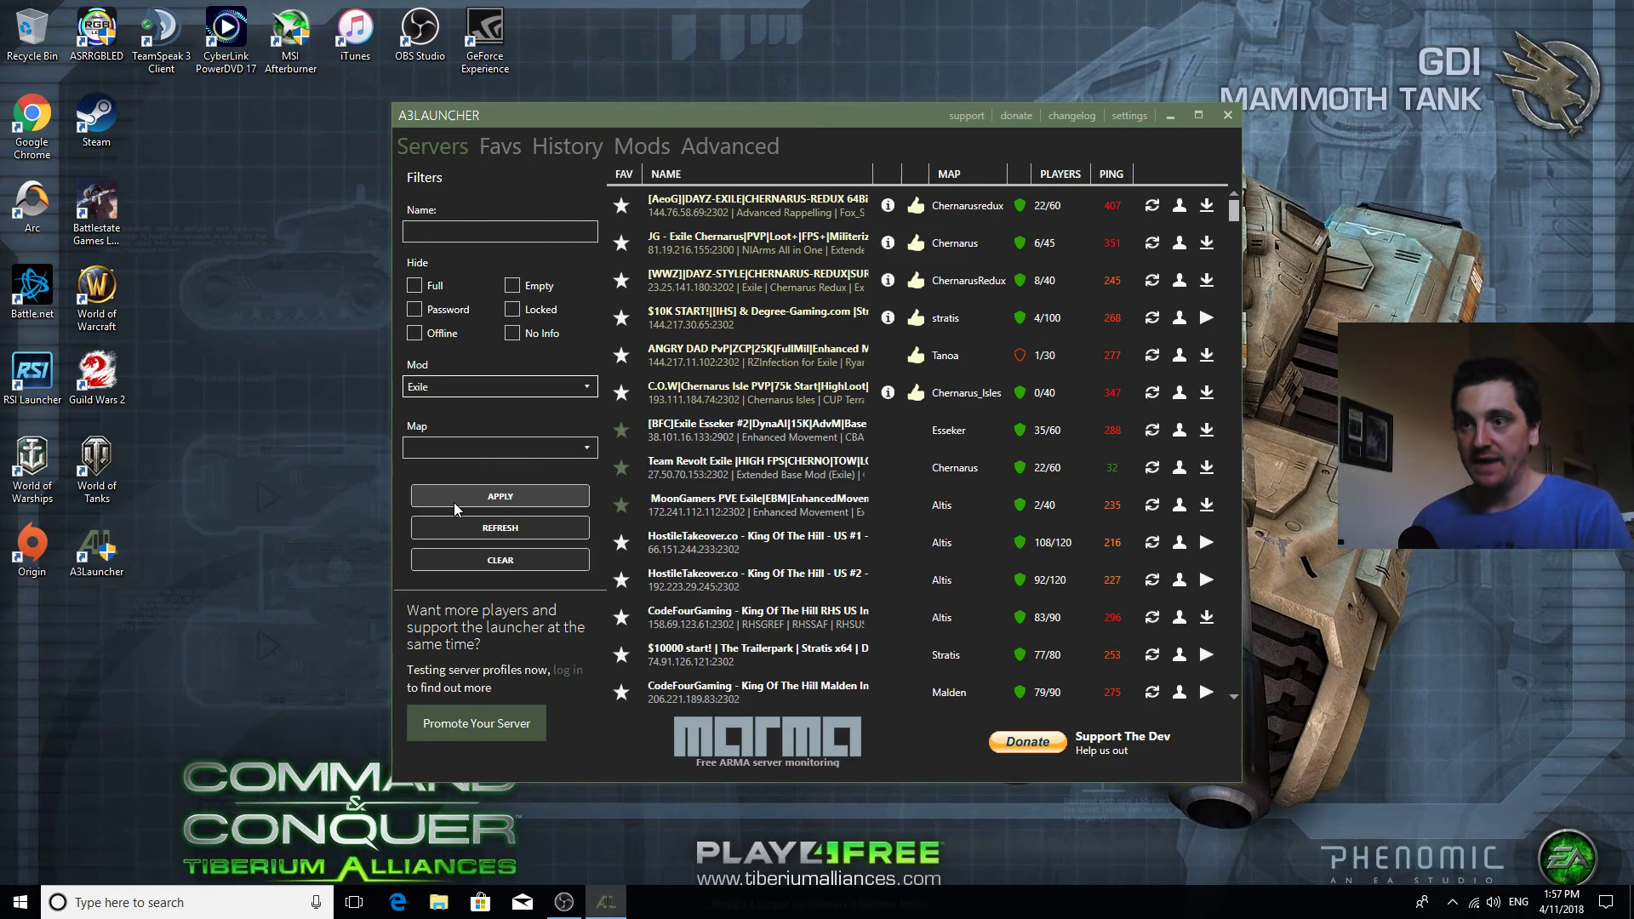
pyautogui.click(519, 495)
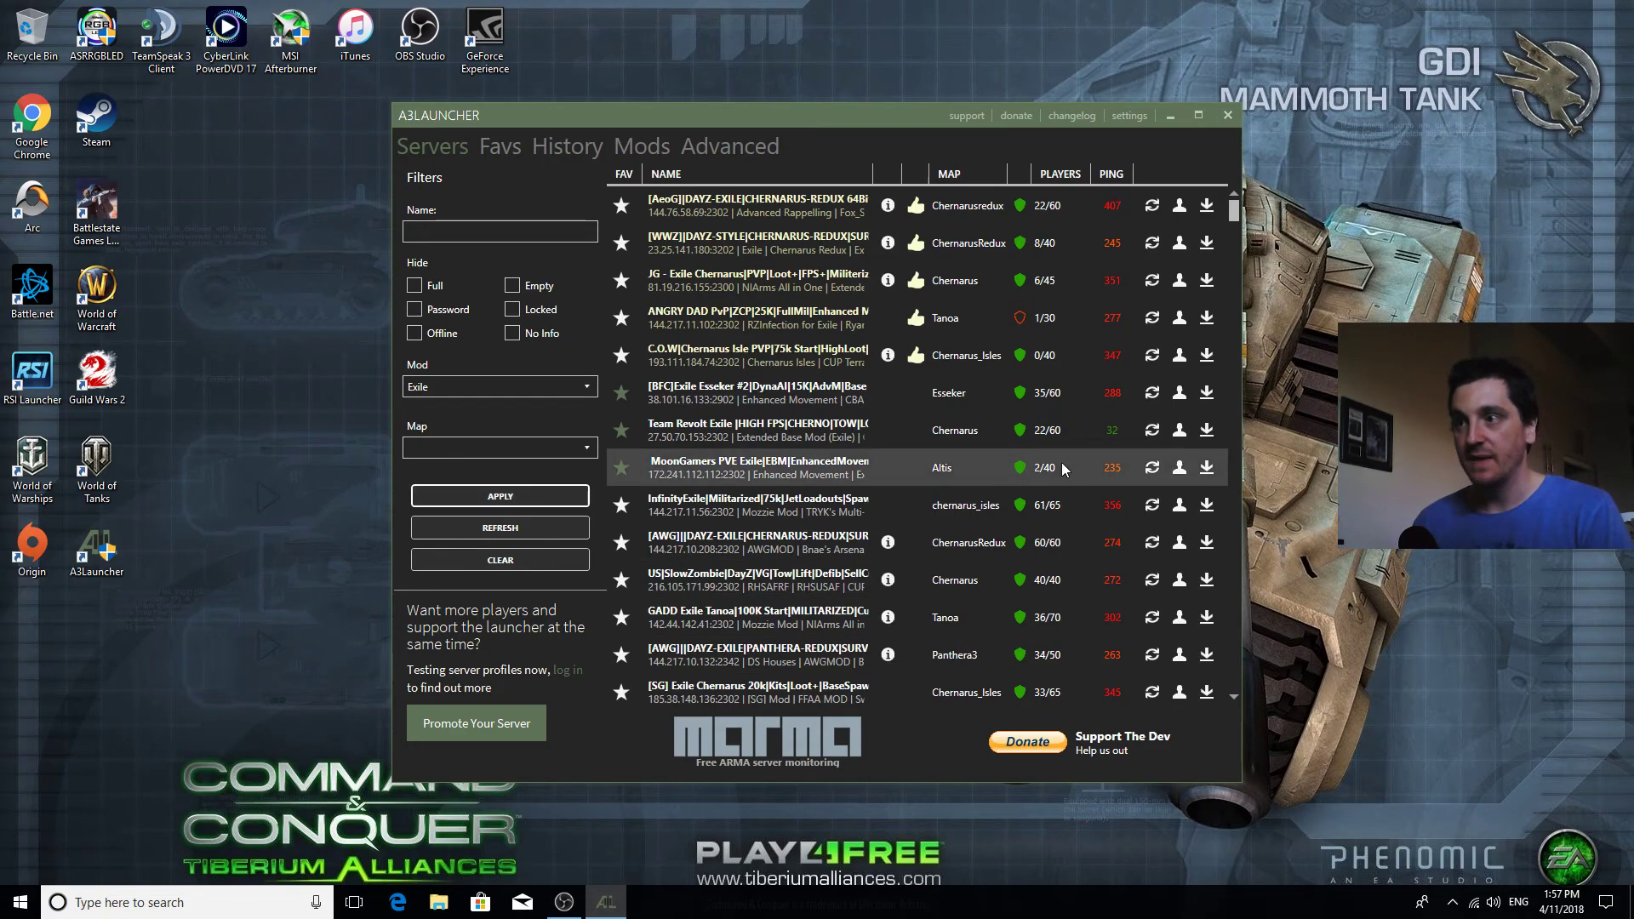
pyautogui.click(1199, 115)
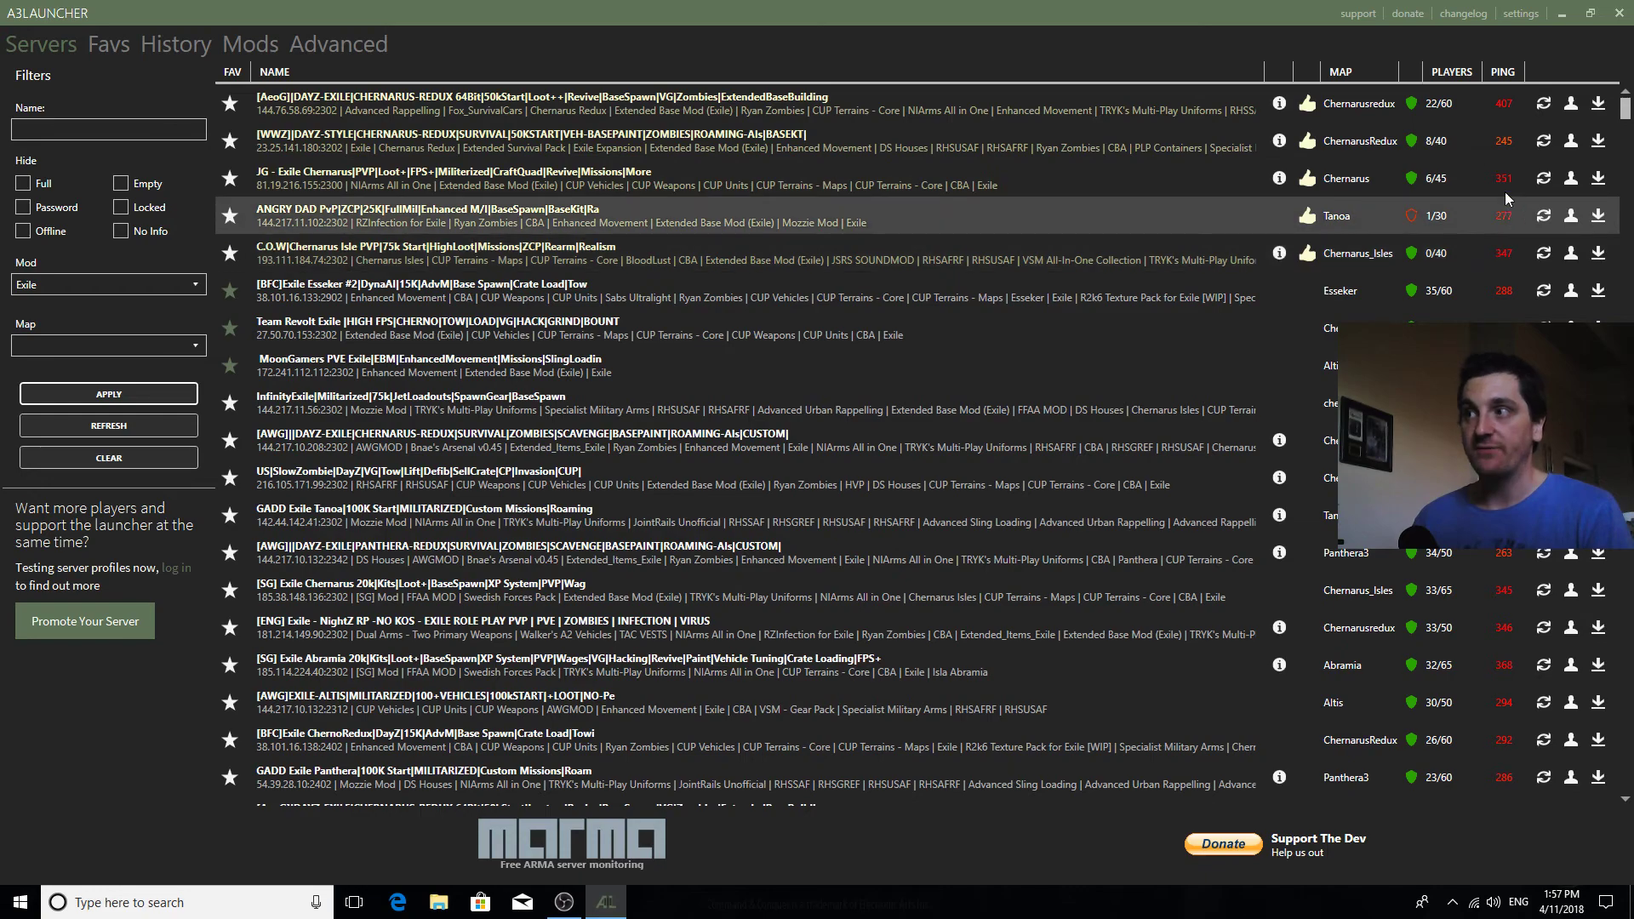
# Step: Sort the Exile servers by ping, lowest first, and show the hidden notification-area icons
pyautogui.click(1502, 73)
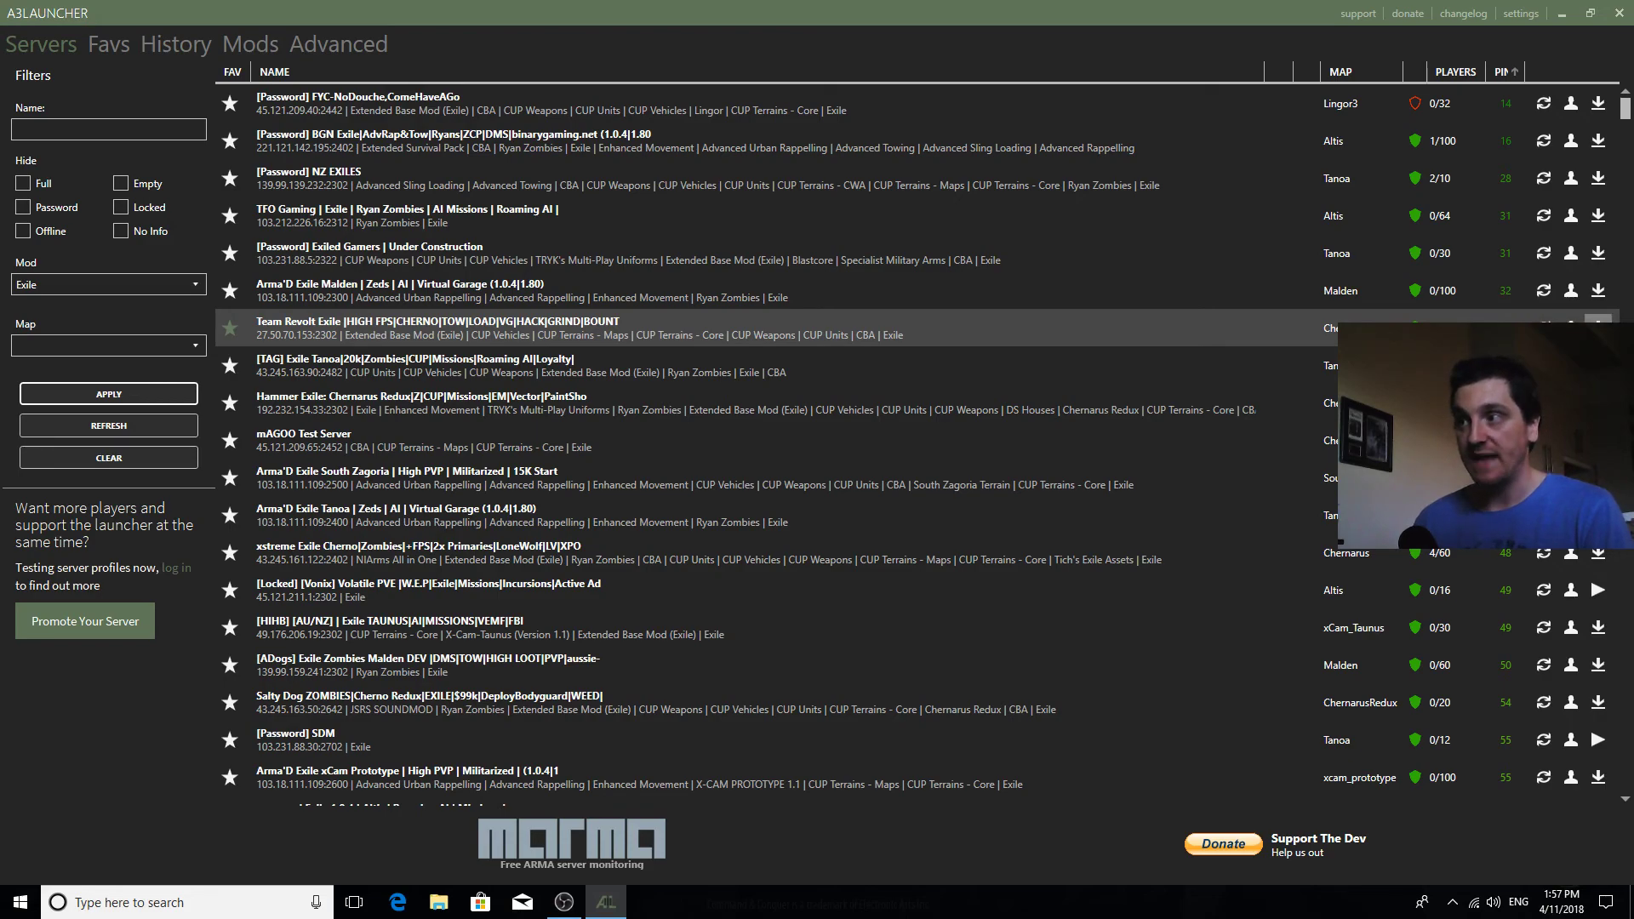
pyautogui.click(1452, 902)
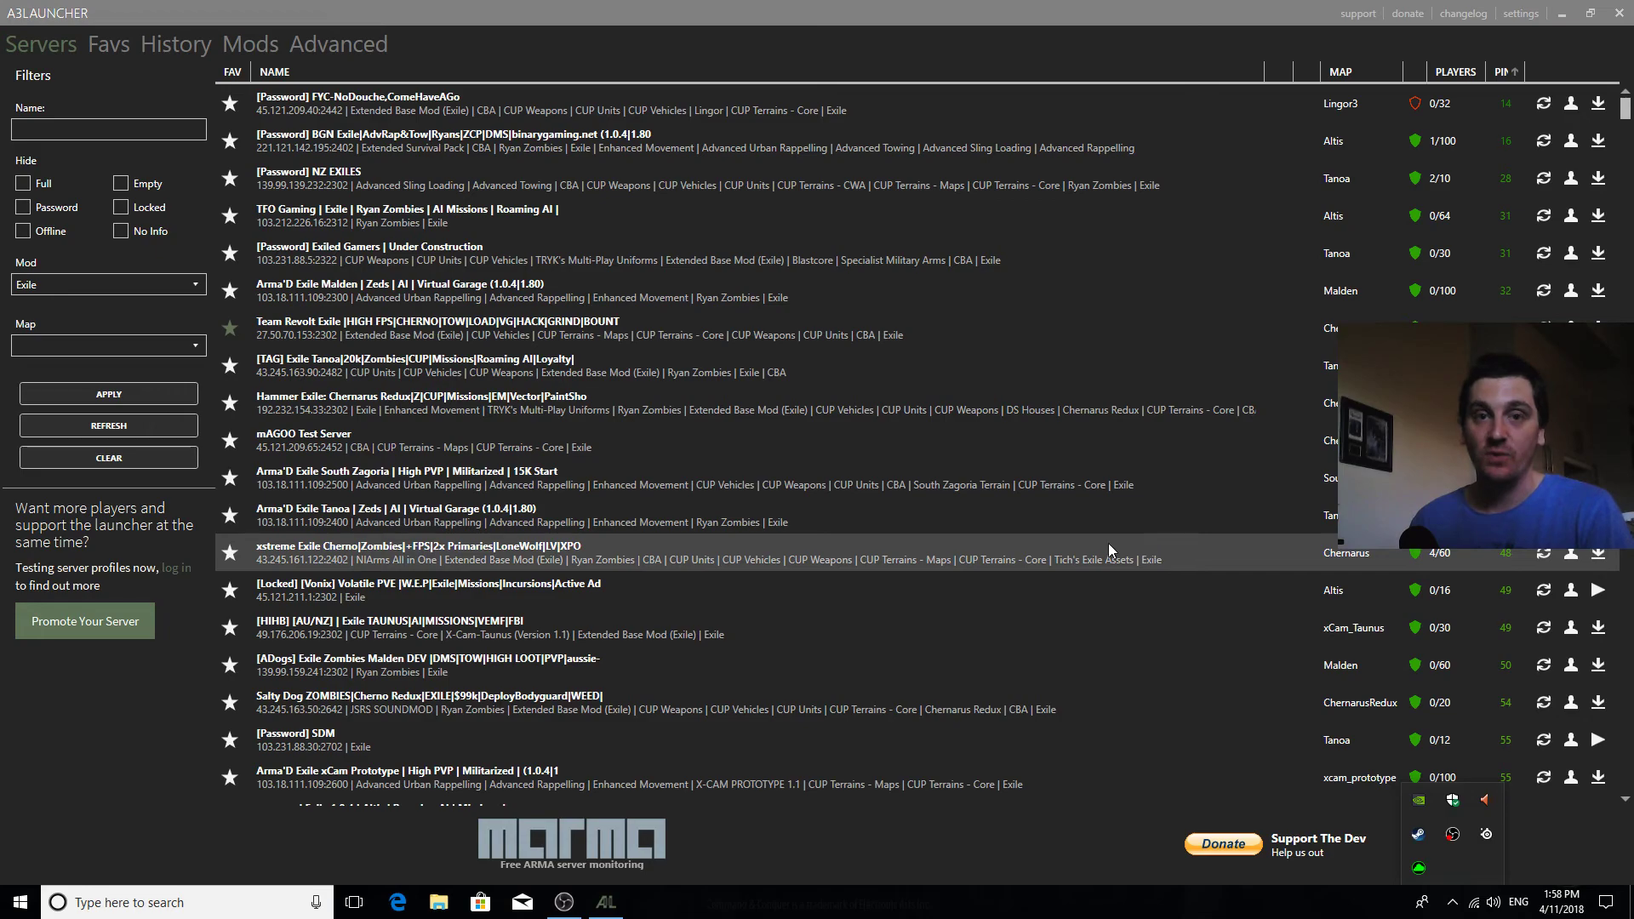
# Step: Scroll the Mods tab down to the Exile 1.0.4 entry
pyautogui.click(242, 48)
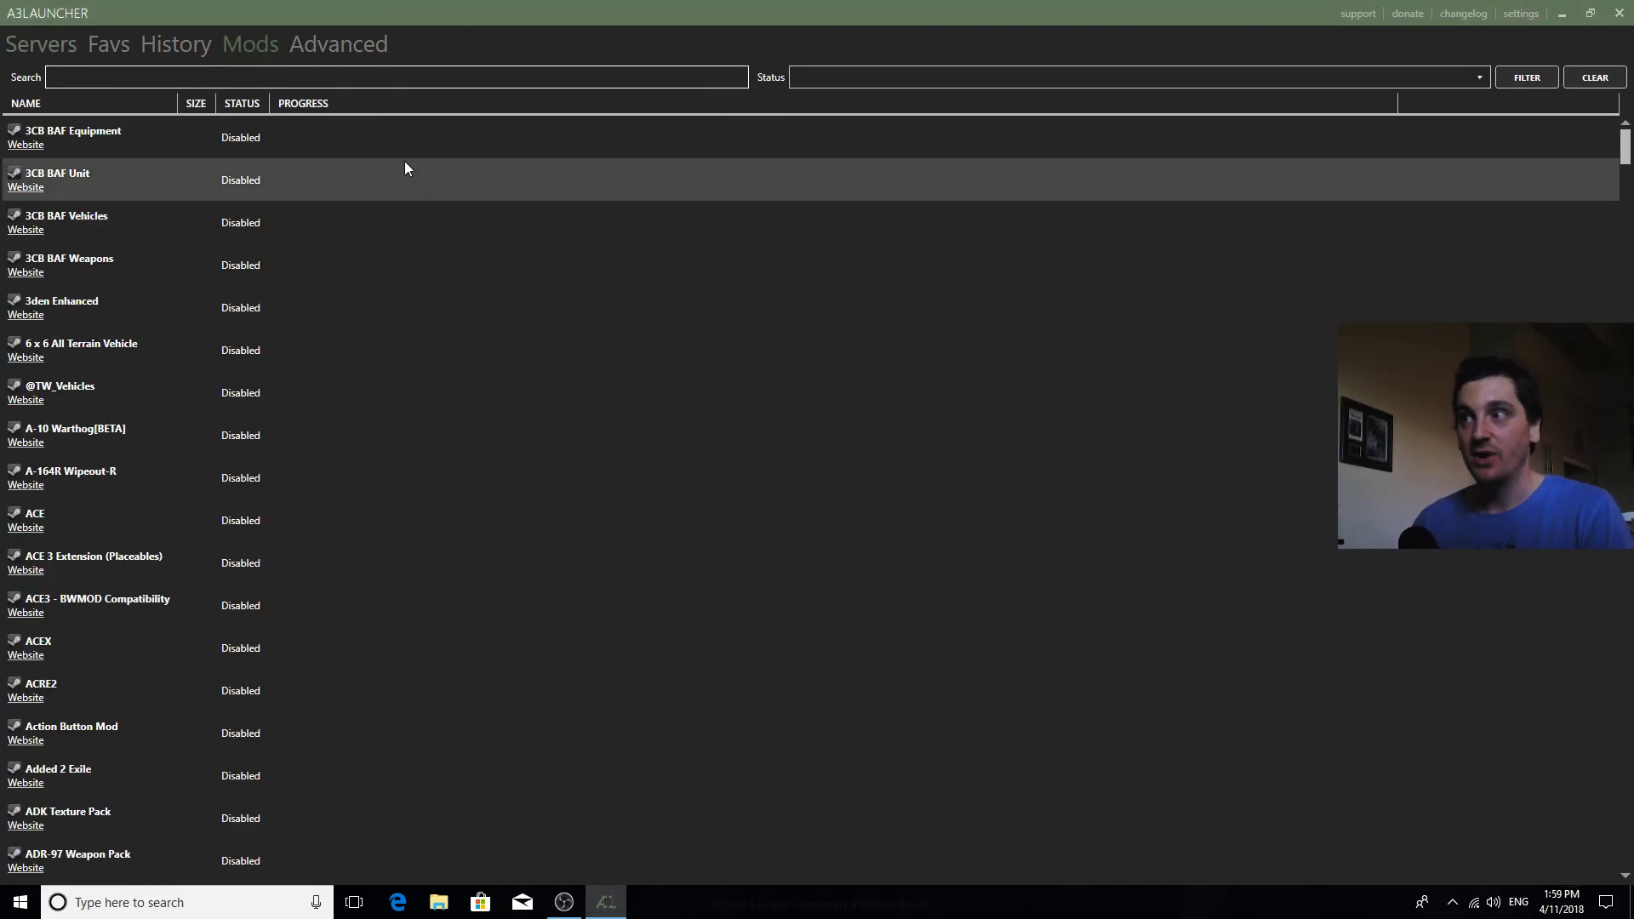
pyautogui.scroll(-3, 410, 153)
pyautogui.scroll(-15, 399, 205)
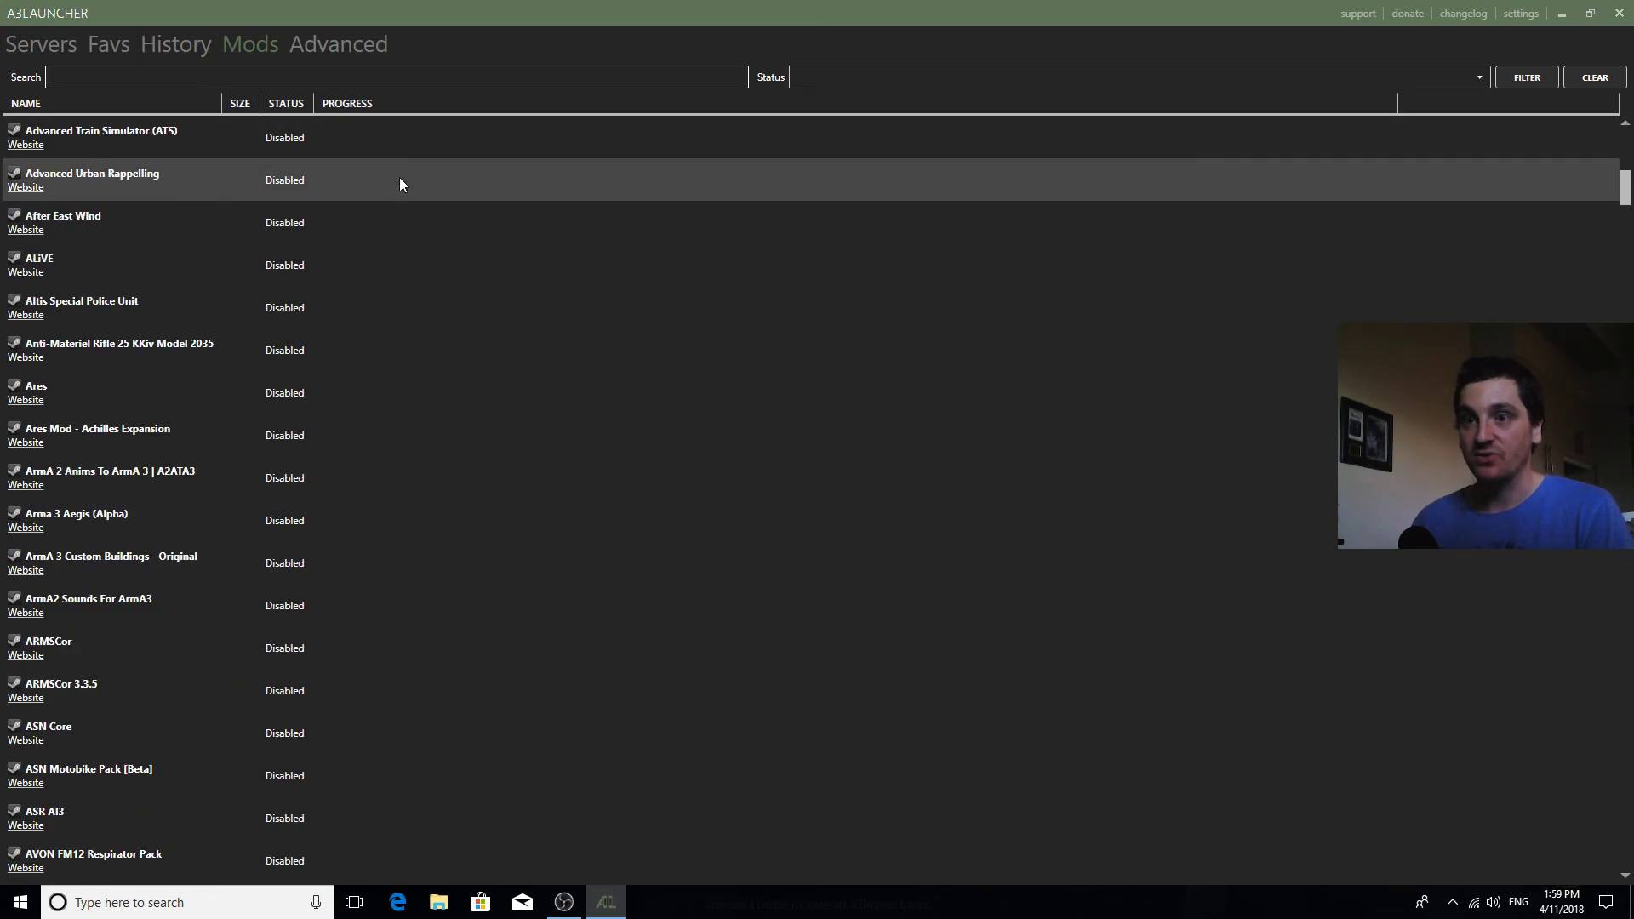
pyautogui.scroll(-12, 390, 266)
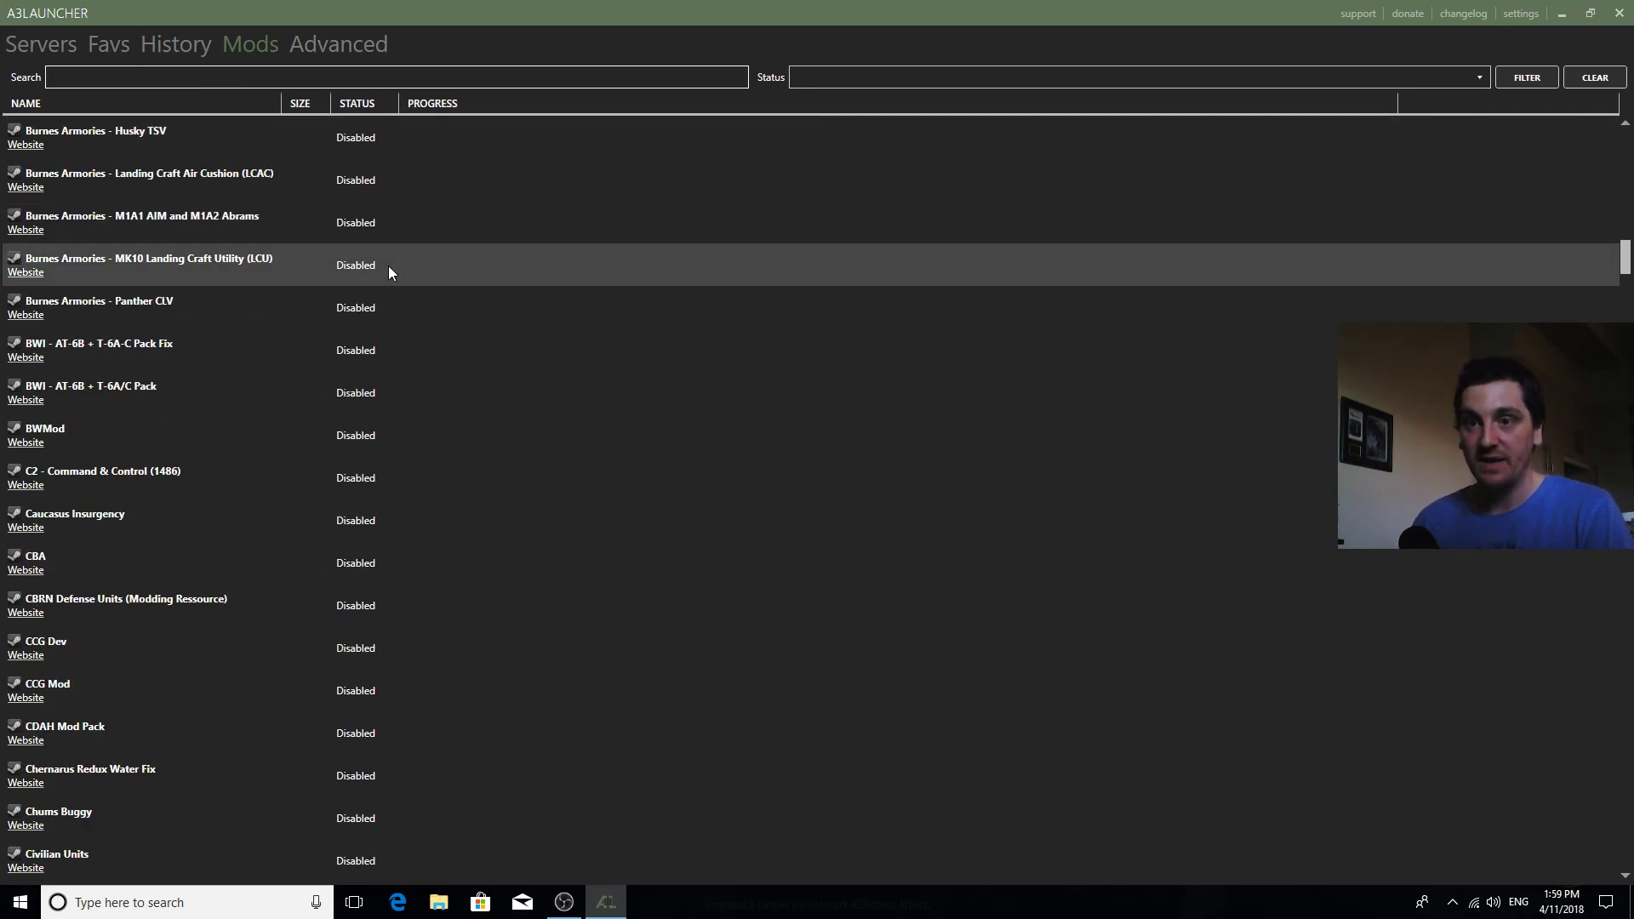
pyautogui.scroll(-2, 402, 307)
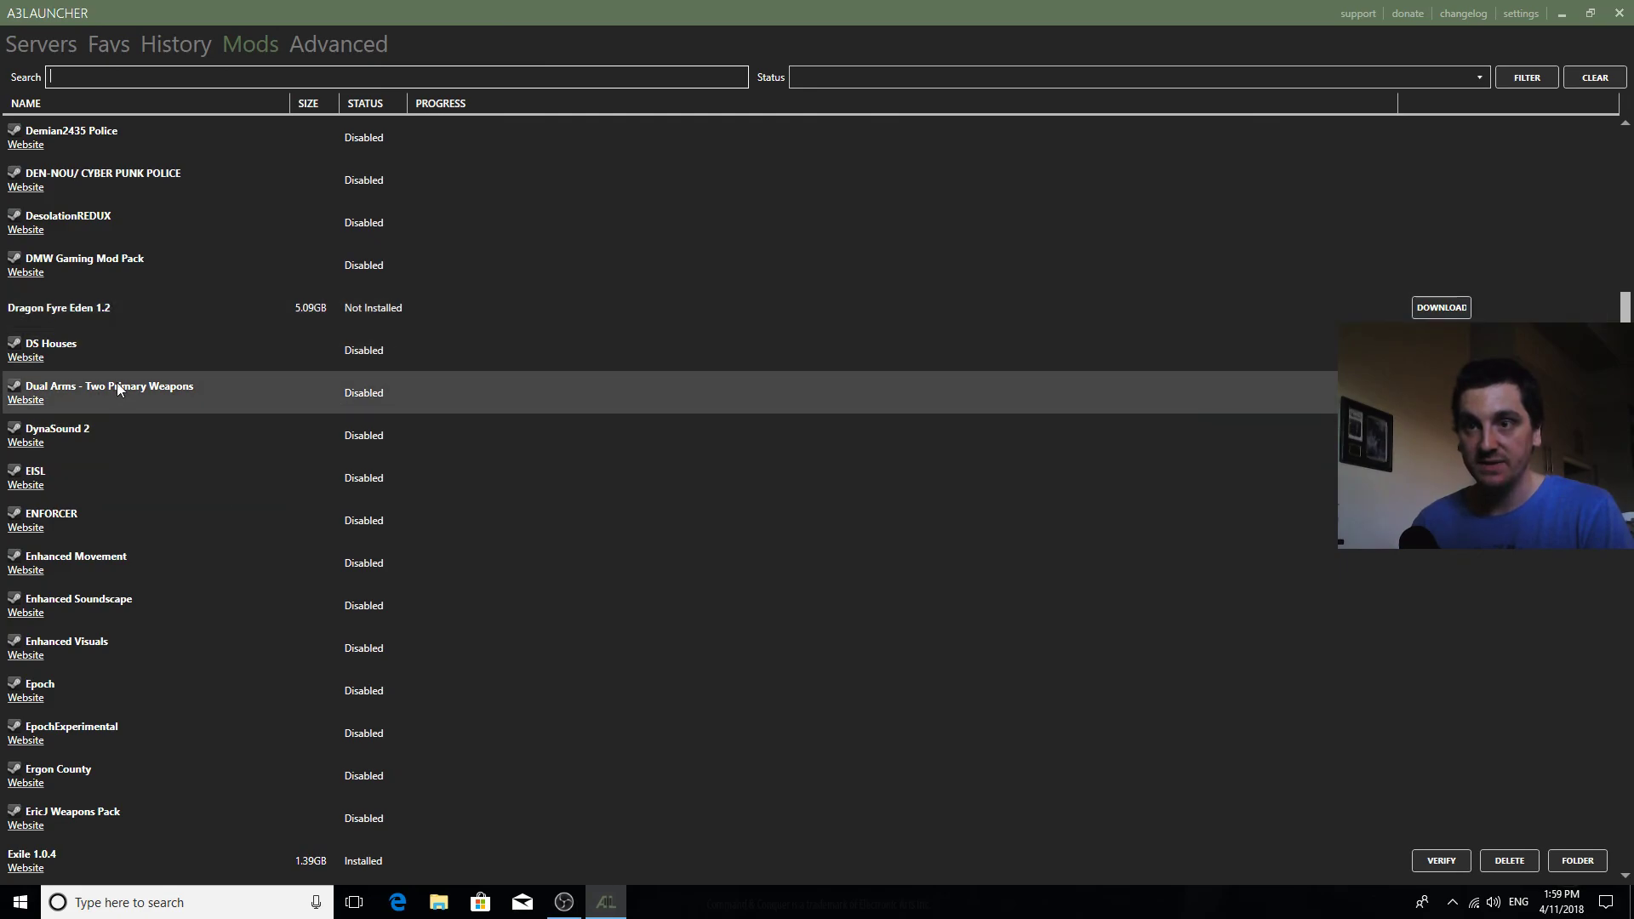
pyautogui.scroll(-1, 156, 332)
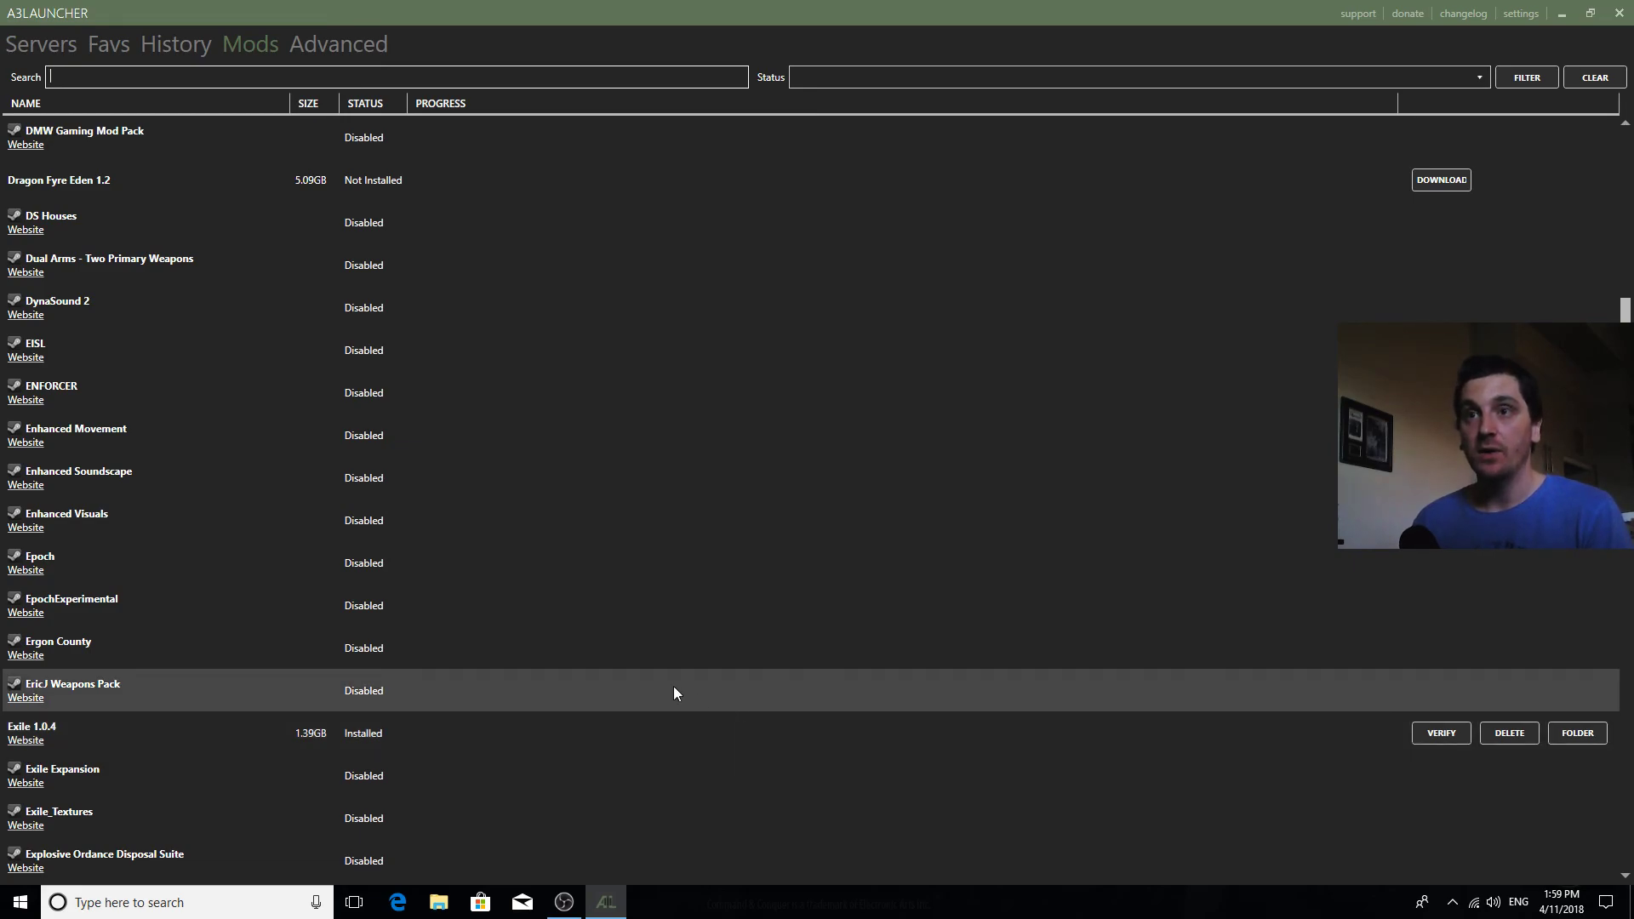
# Step: Switch to Servers and back to Mods, locating Exile 1.0.4 marked Installed at 1.39GB
pyautogui.click(53, 44)
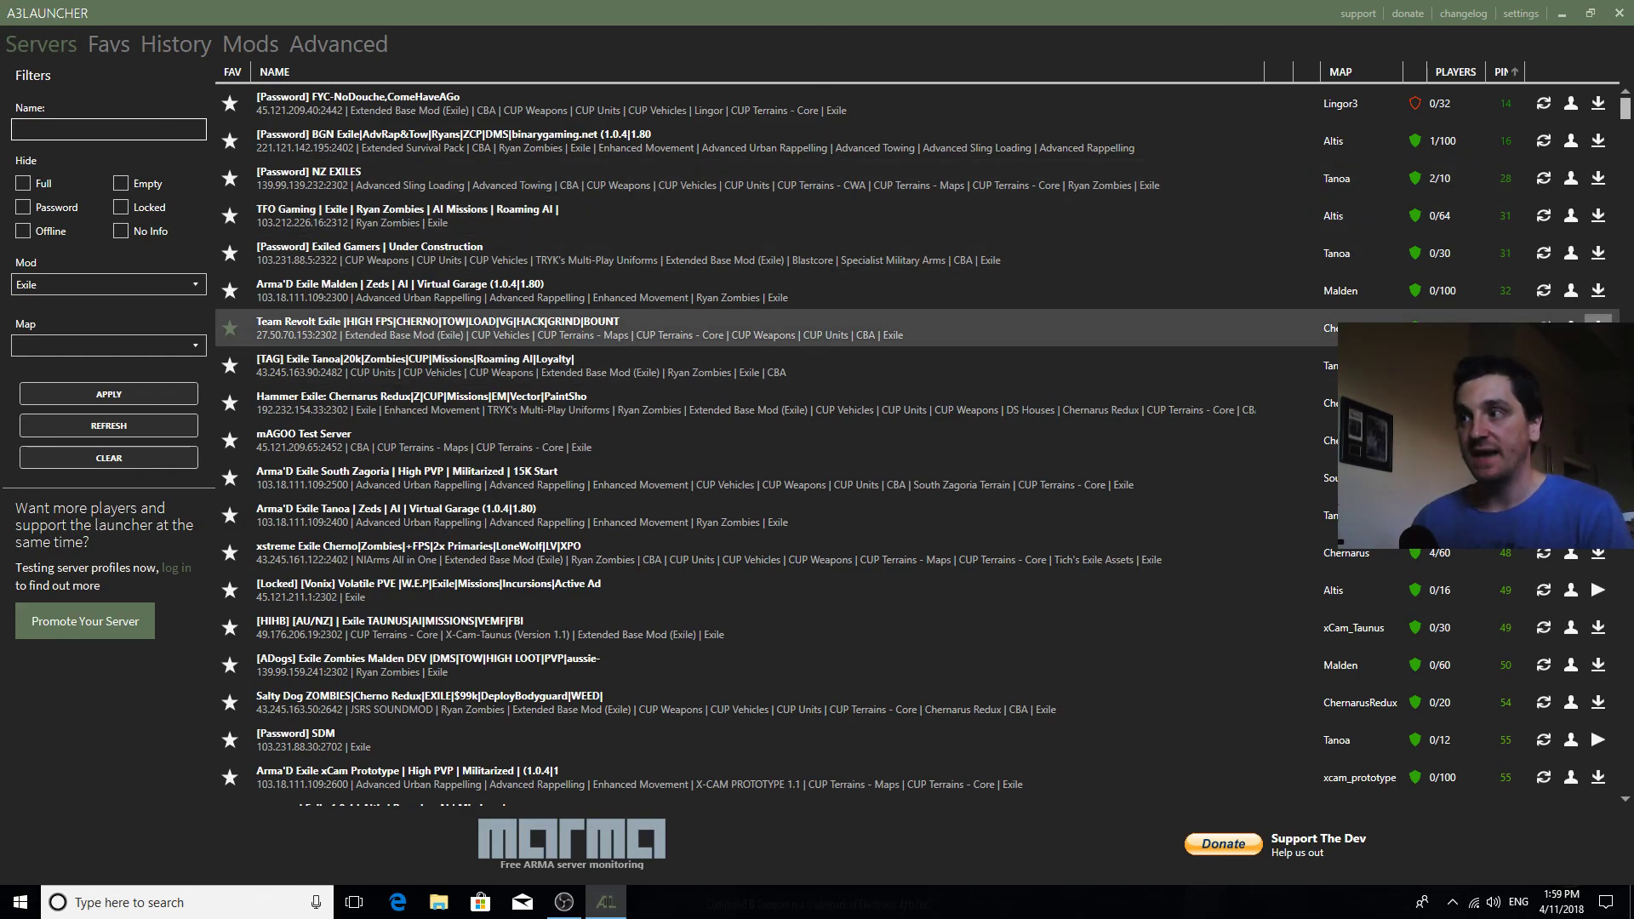
pyautogui.click(248, 45)
pyautogui.scroll(-5, 415, 387)
pyautogui.scroll(2, 417, 357)
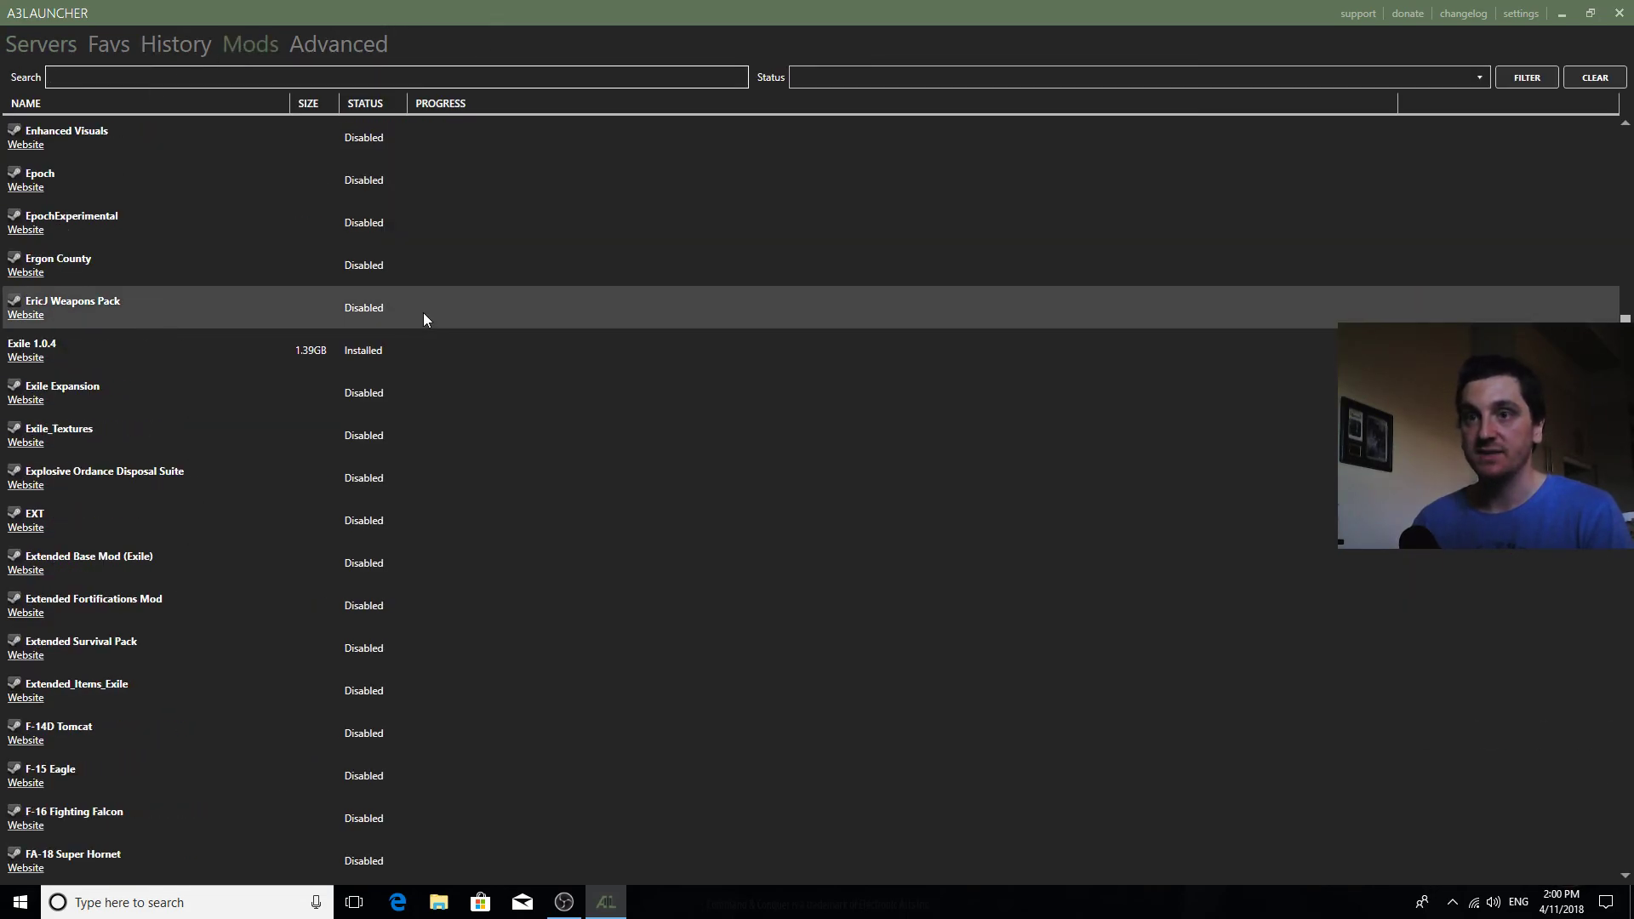